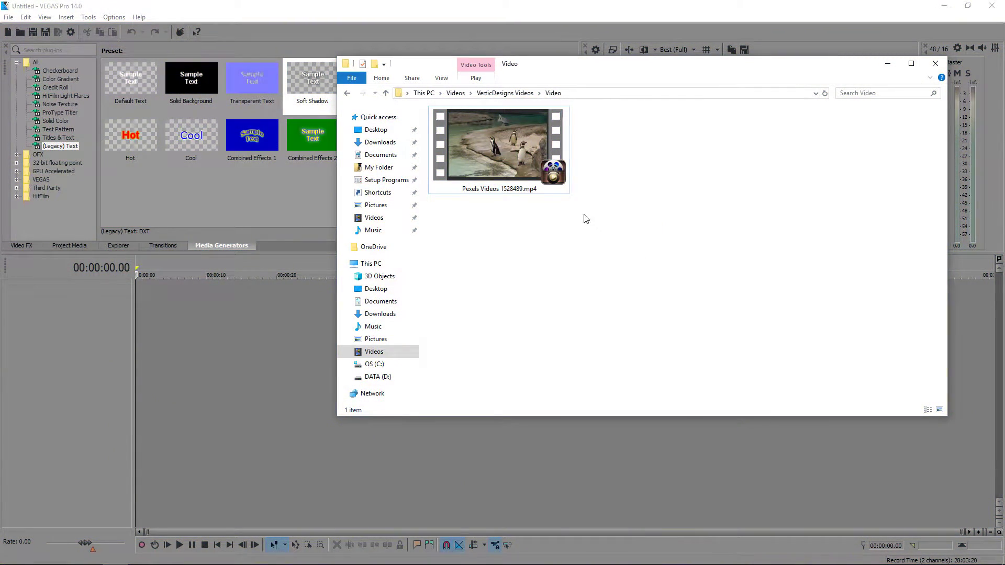
Step: Drag Pexels Videos 1528489.mp4 from File Explorer onto the VEGAS timeline
{"action": "left_click_drag", "start_coordinate": [511, 153], "coordinate": [137, 305]}
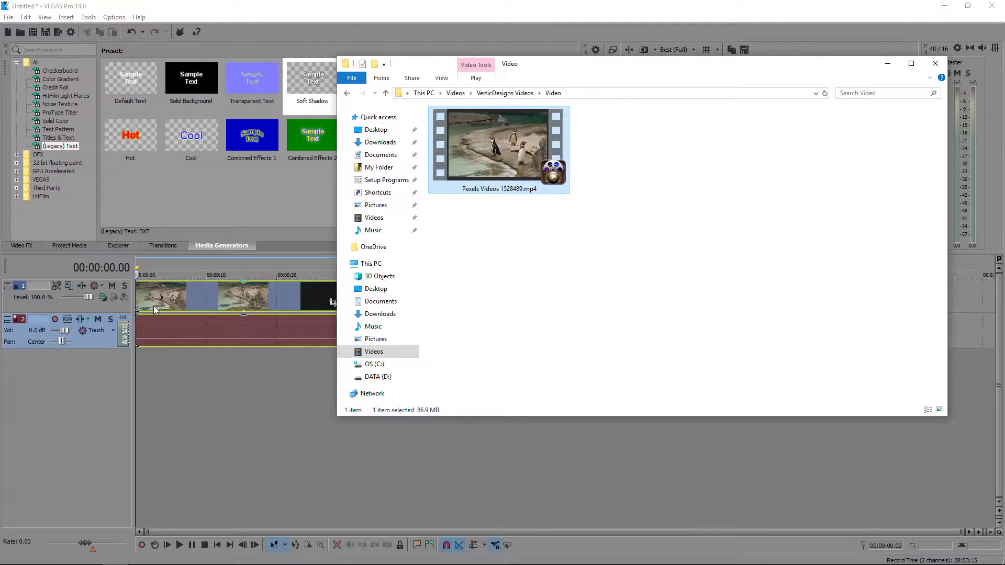
Step: Ungroup the penguin clip's audio event from the video and delete it
{"action": "left_click", "coordinate": [155, 309]}
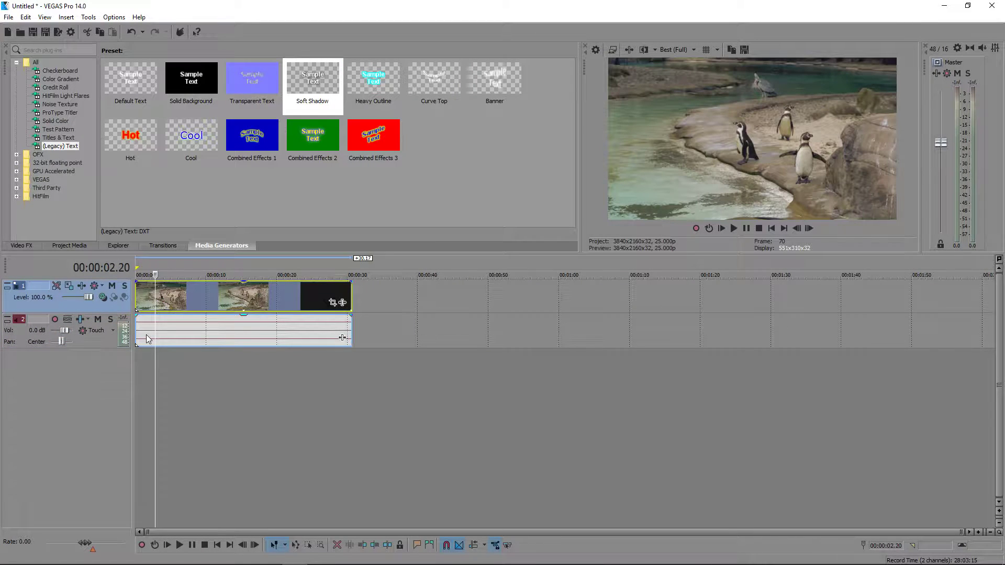
{"action": "left_click", "coordinate": [186, 329]}
{"action": "key", "text": "u"}
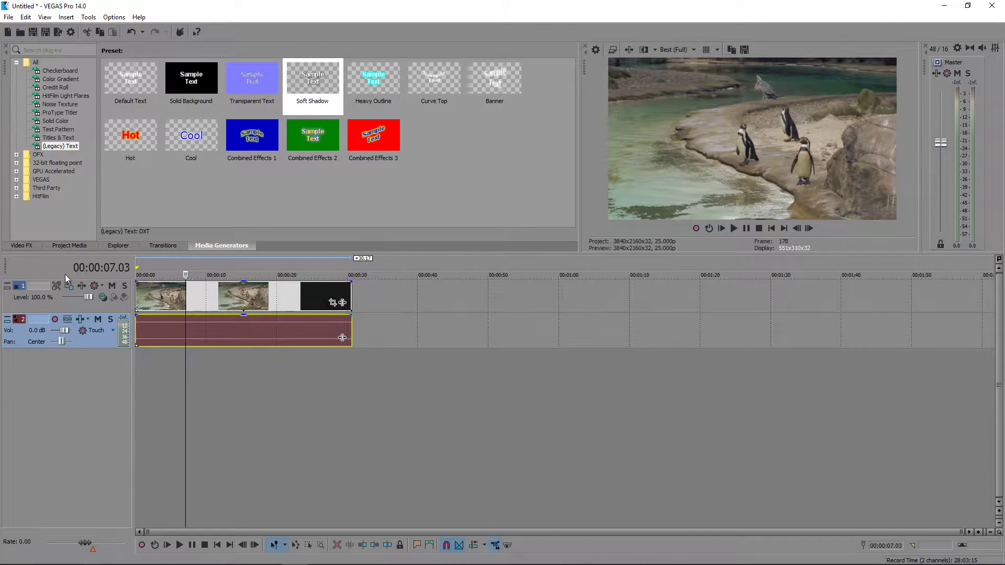
{"action": "key", "text": "Delete"}
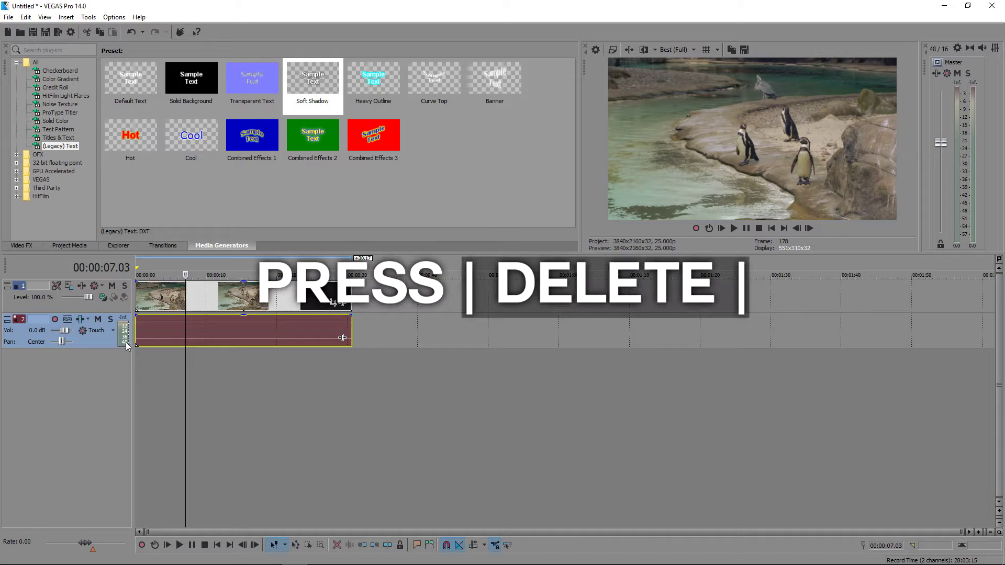
Step: Disable resample in the penguin video event's properties
{"action": "right_click", "coordinate": [169, 302]}
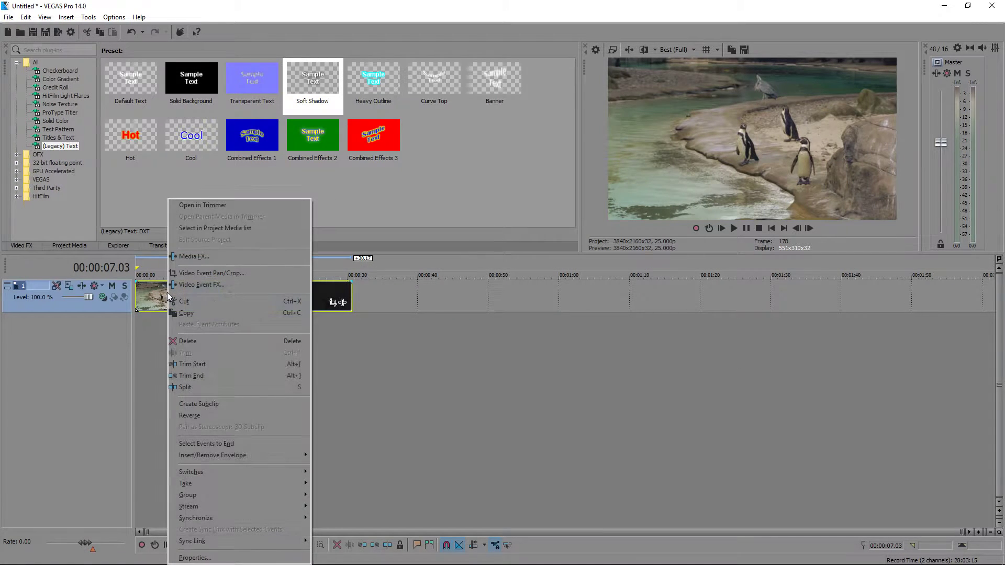
{"action": "left_click", "coordinate": [227, 558]}
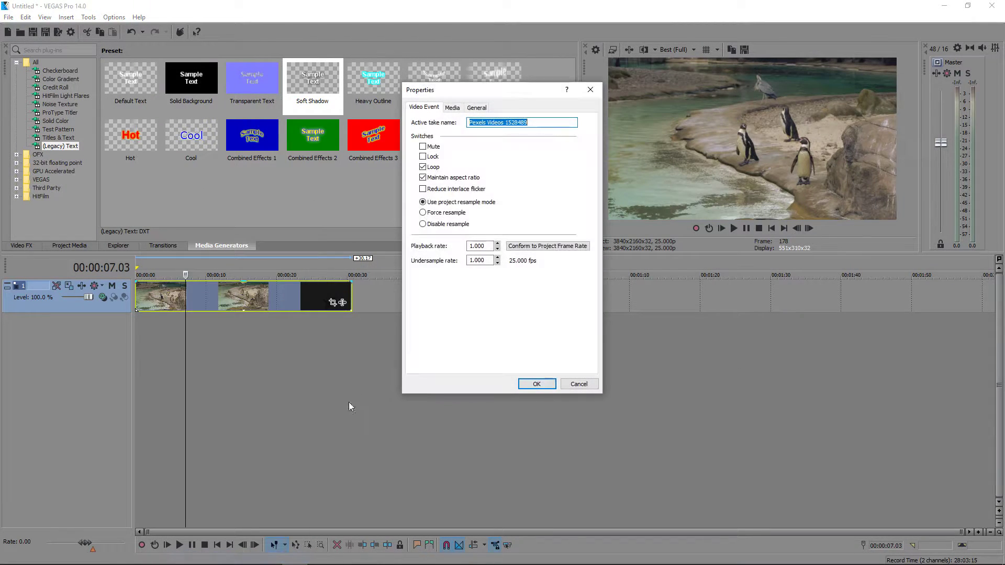
{"action": "left_click", "coordinate": [454, 225]}
{"action": "left_click", "coordinate": [535, 384]}
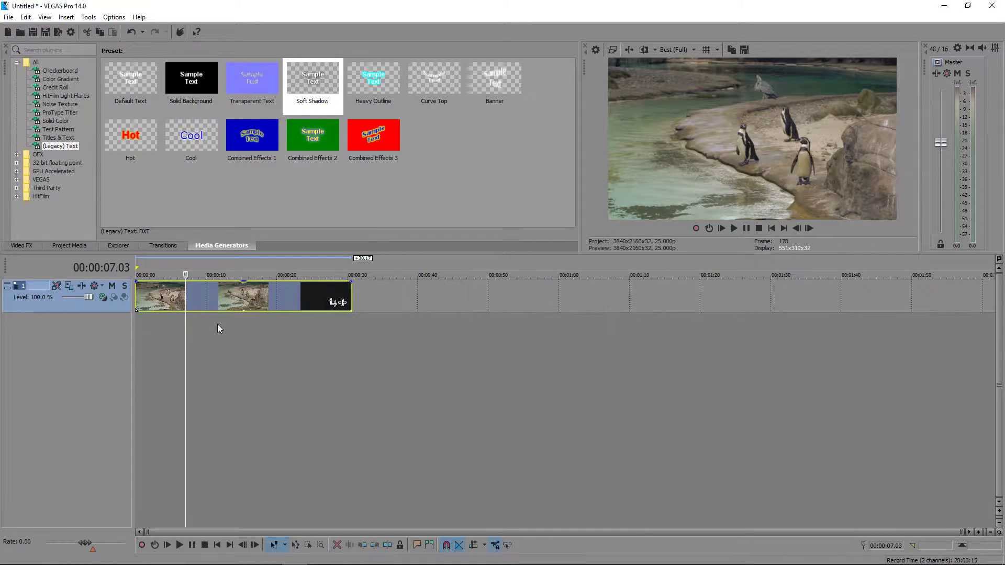
Step: Insert a new video track above the penguin track and bring up the View > Window menu
{"action": "right_click", "coordinate": [218, 360]}
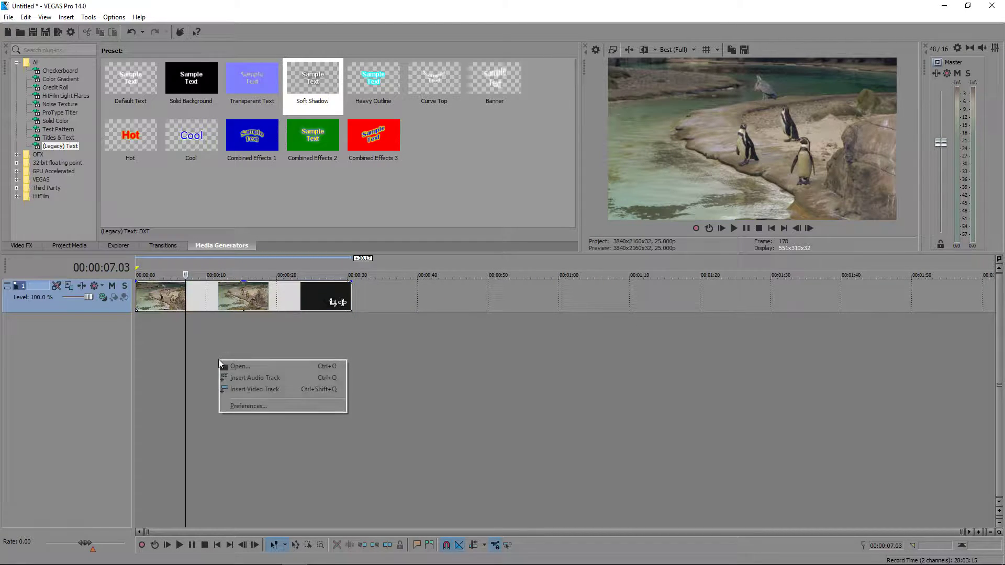
{"action": "left_click", "coordinate": [265, 388]}
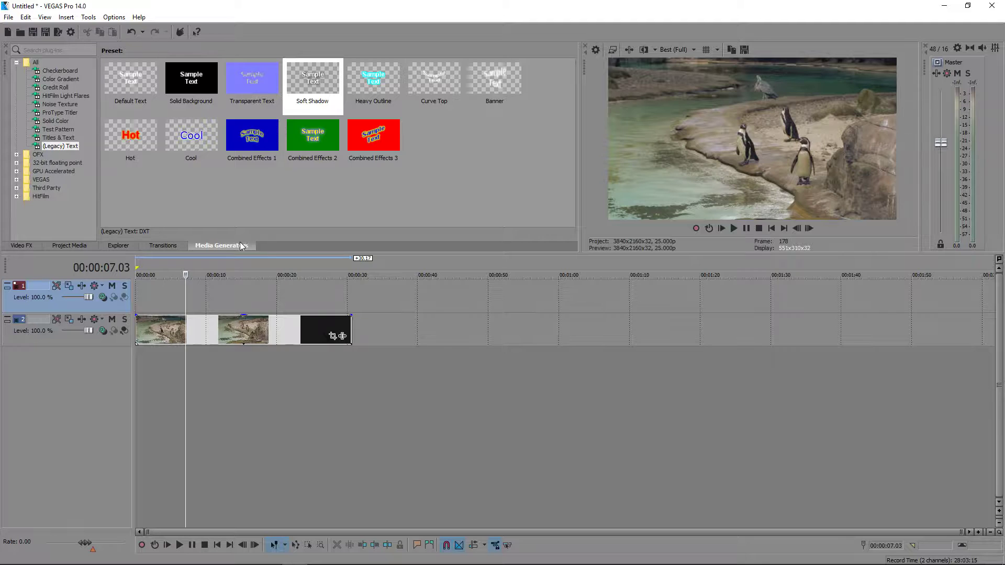
{"action": "left_click", "coordinate": [44, 16]}
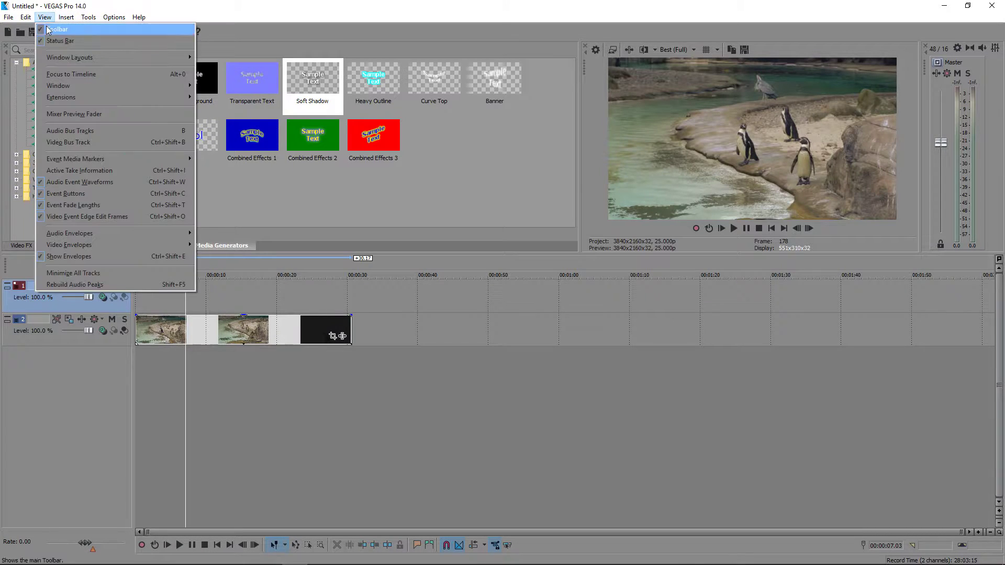
{"action": "mouse_move", "coordinate": [58, 89]}
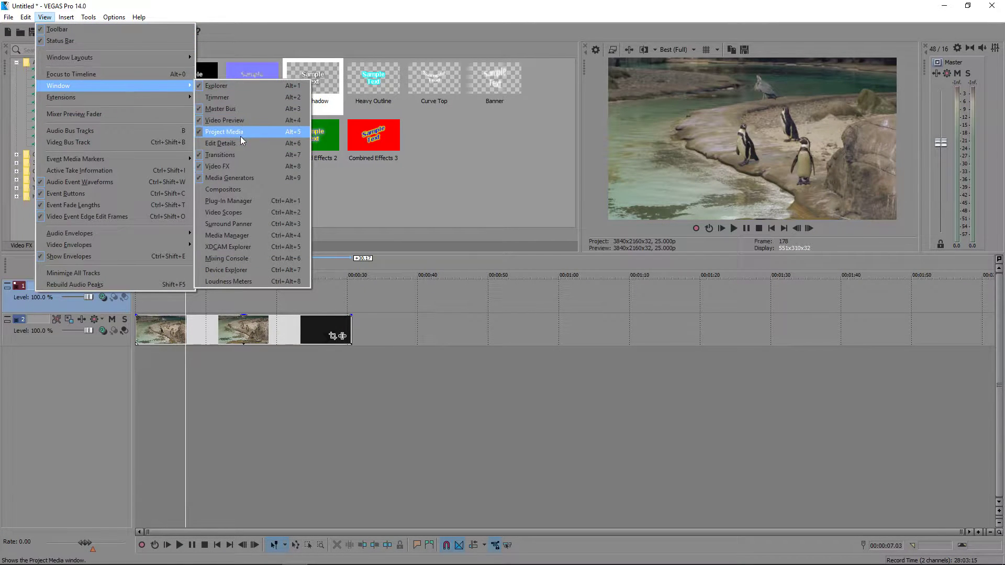
Step: Drop the Soft Shadow text generator onto the top track and type 'Hey.'
{"action": "left_click", "coordinate": [255, 178]}
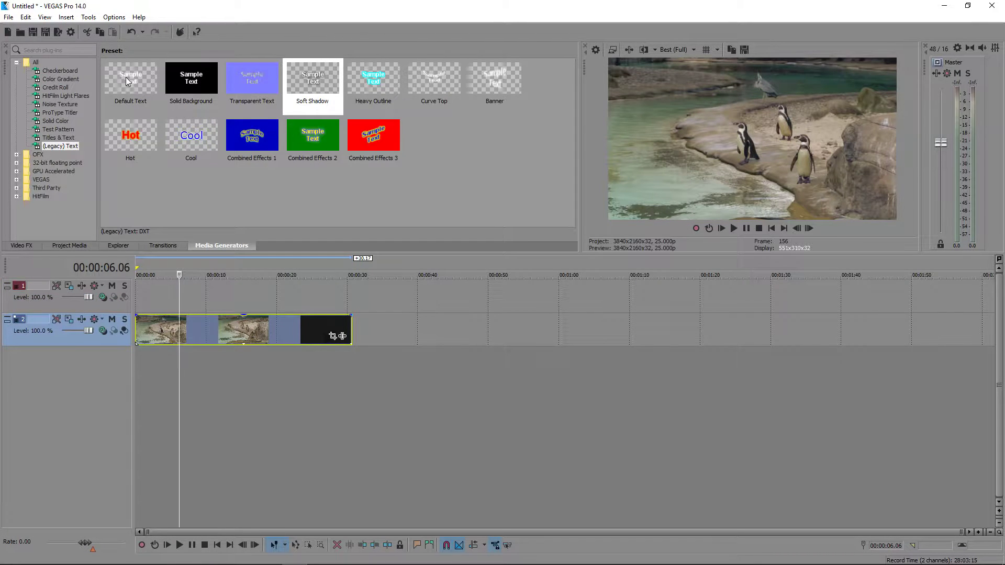
{"action": "left_click_drag", "start_coordinate": [311, 83], "coordinate": [192, 273]}
{"action": "left_click_drag", "start_coordinate": [140, 297], "coordinate": [136, 299]}
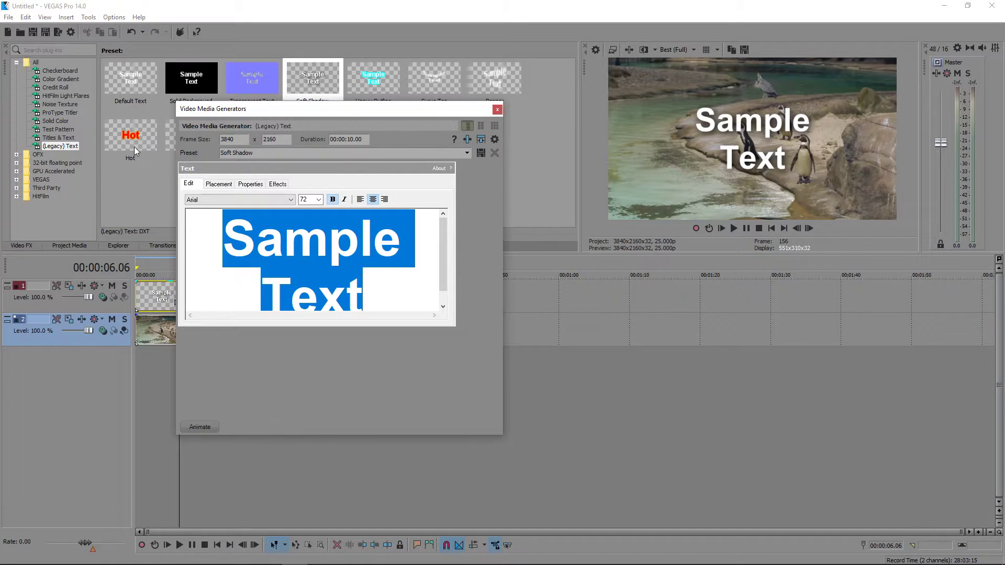
{"action": "type", "text": "Hey."}
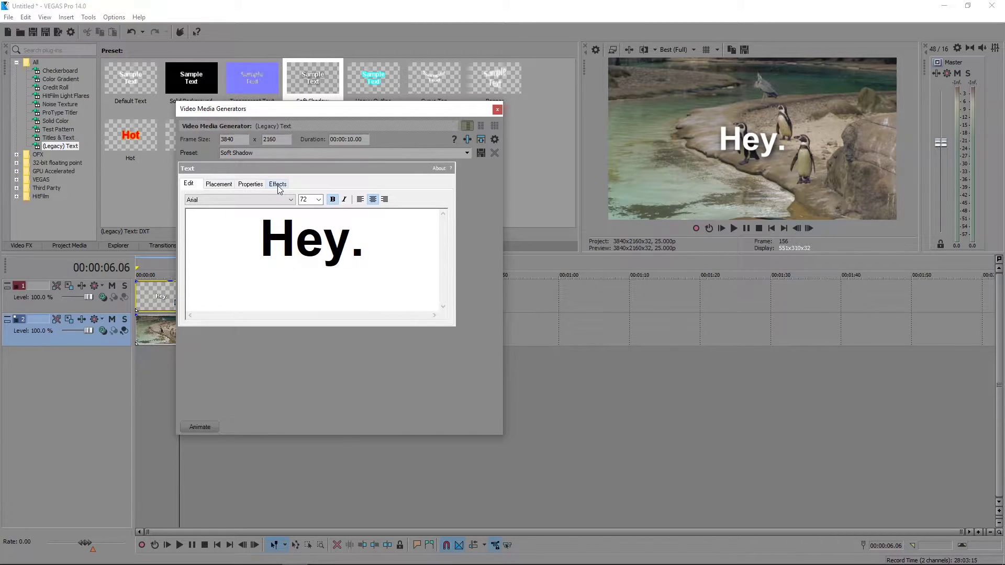
Step: Set the text's shadow feather, X offset and Y offset all to 0
{"action": "left_click", "coordinate": [278, 185]}
{"action": "type", "text": "0.100"}
{"action": "key", "text": "Tab"}
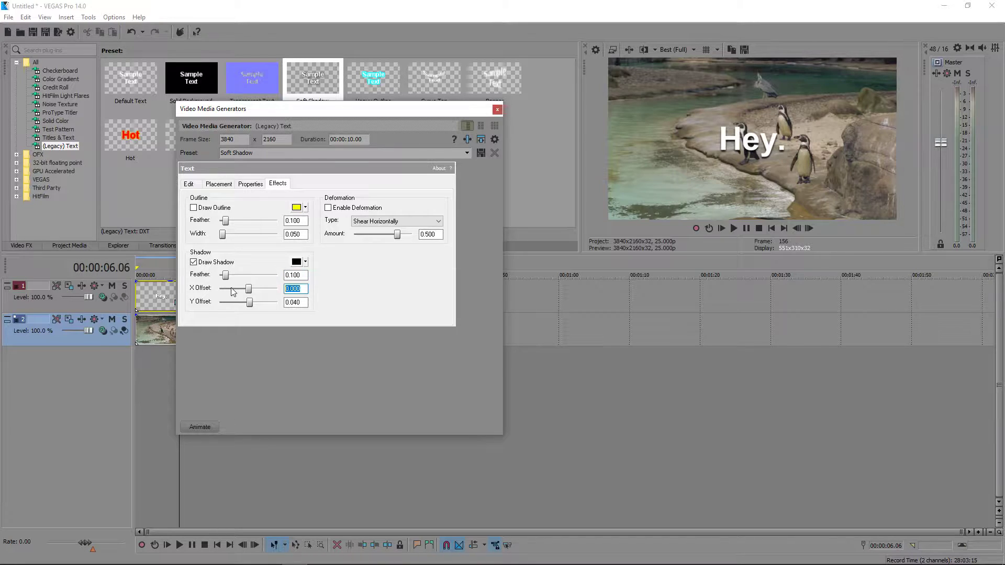
{"action": "type", "text": "0"}
{"action": "key", "text": "Tab"}
{"action": "type", "text": "0"}
{"action": "key", "text": "Tab"}
Step: Open Pan/Crop for the 'Hey.' text event and enable Sync Cursor
{"action": "left_click", "coordinate": [497, 109]}
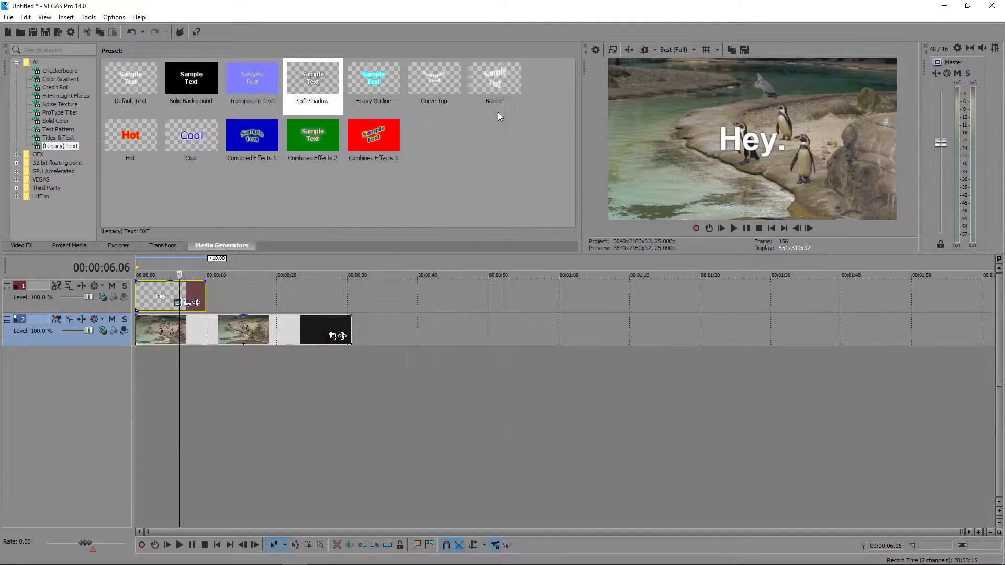
{"action": "scroll", "coordinate": [719, 409], "scroll_direction": "up", "scroll_amount": 3}
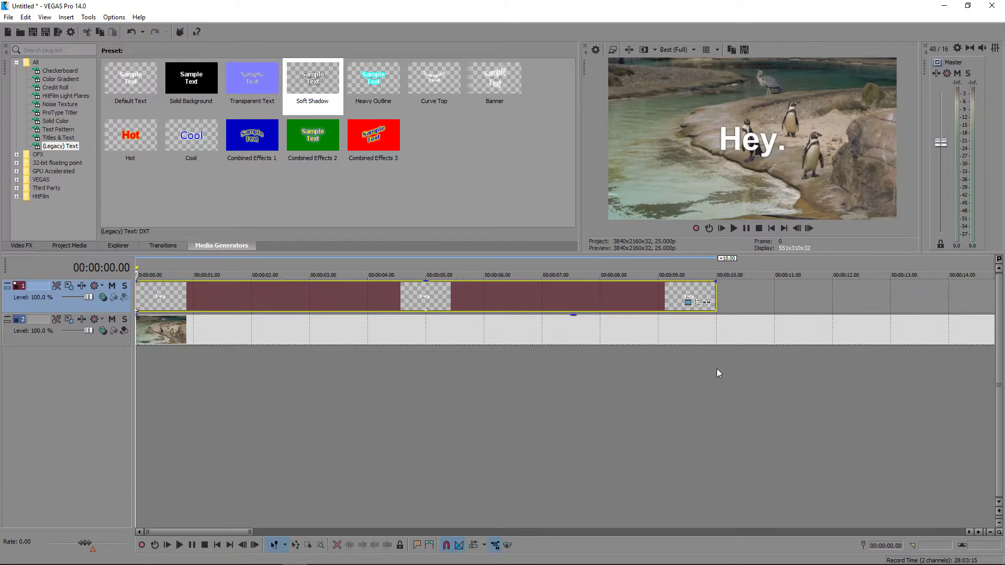
{"action": "left_click", "coordinate": [700, 306]}
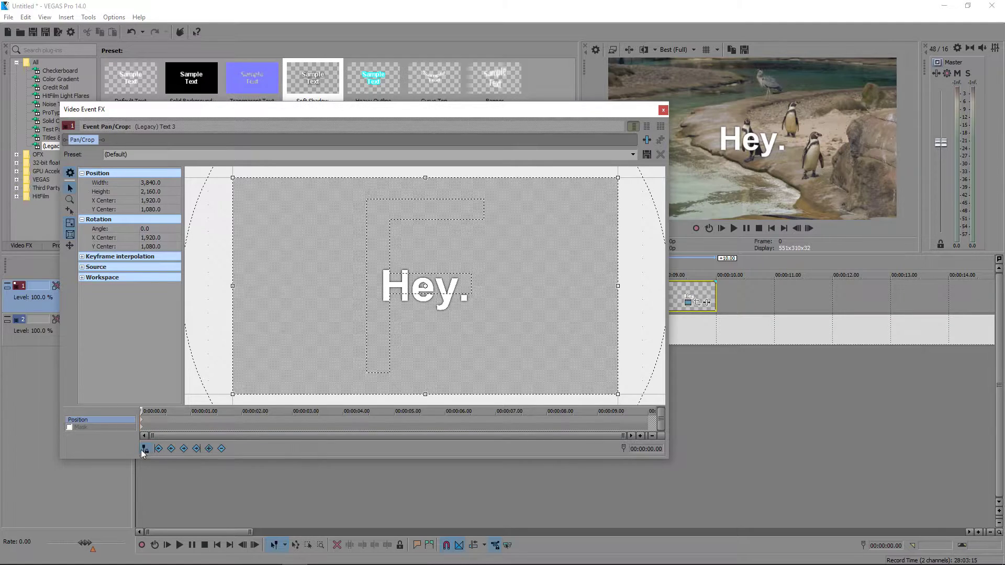
{"action": "left_click", "coordinate": [144, 449]}
Step: Resize the 'Hey.' frame proportionally to 6720×3780 and centre it at 400, 1488
{"action": "scroll", "coordinate": [511, 244], "scroll_direction": "down", "scroll_amount": 2}
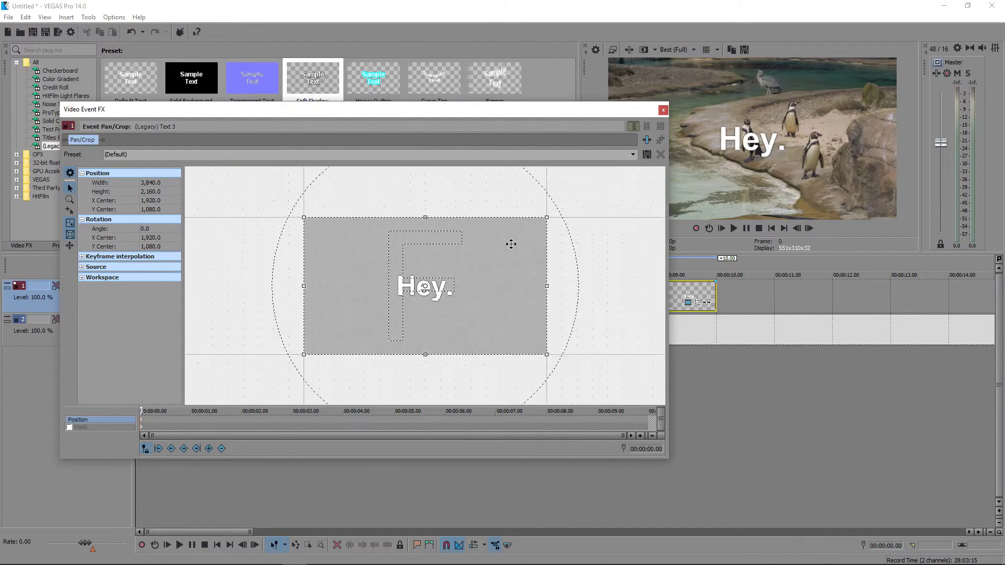
{"action": "scroll", "coordinate": [511, 244], "scroll_direction": "down", "scroll_amount": 1}
{"action": "scroll", "coordinate": [483, 255], "scroll_direction": "up", "scroll_amount": 1}
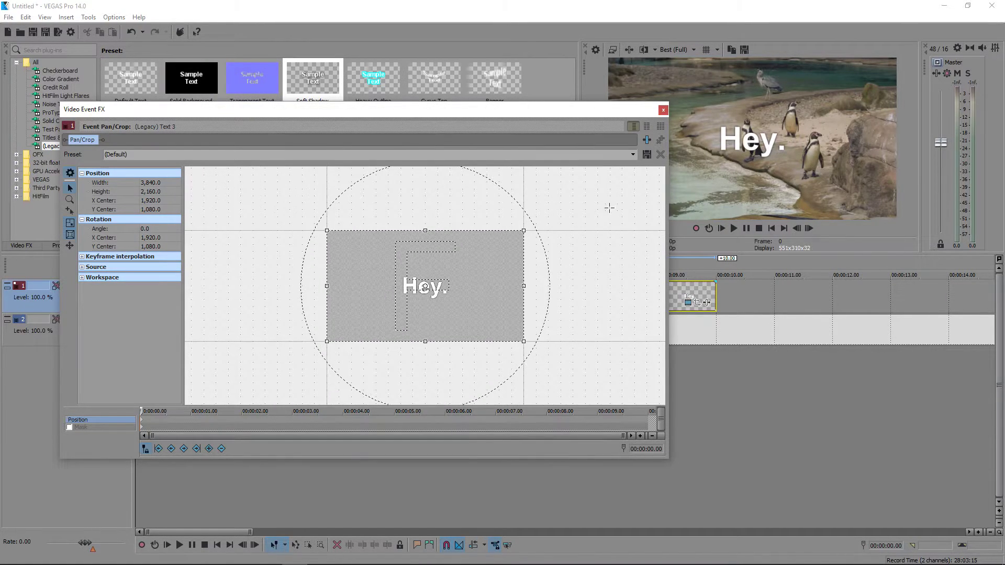
{"action": "key", "text": "shift"}
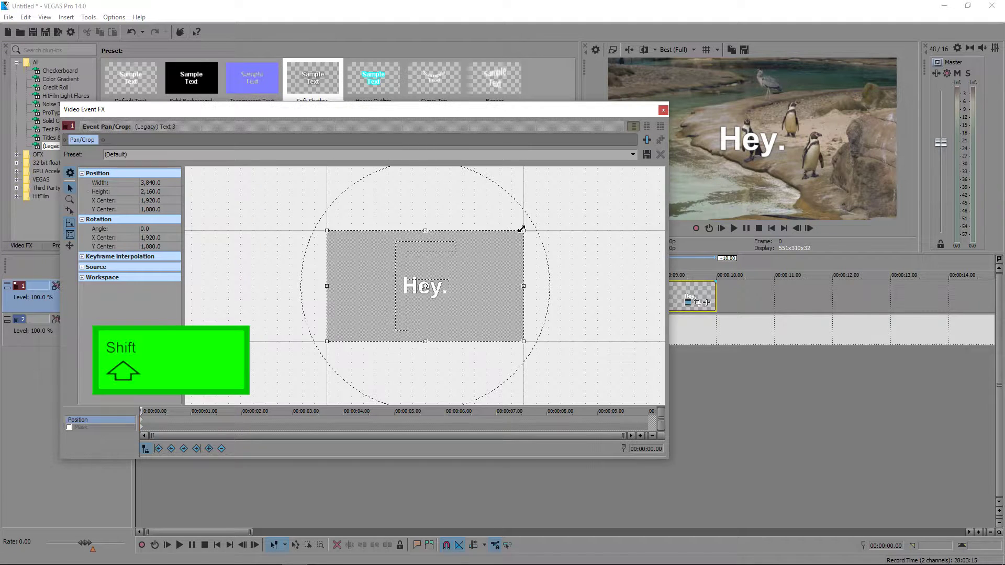
{"action": "left_click_drag", "start_coordinate": [522, 229], "coordinate": [600, 189]}
{"action": "left_click_drag", "start_coordinate": [552, 280], "coordinate": [473, 301]}
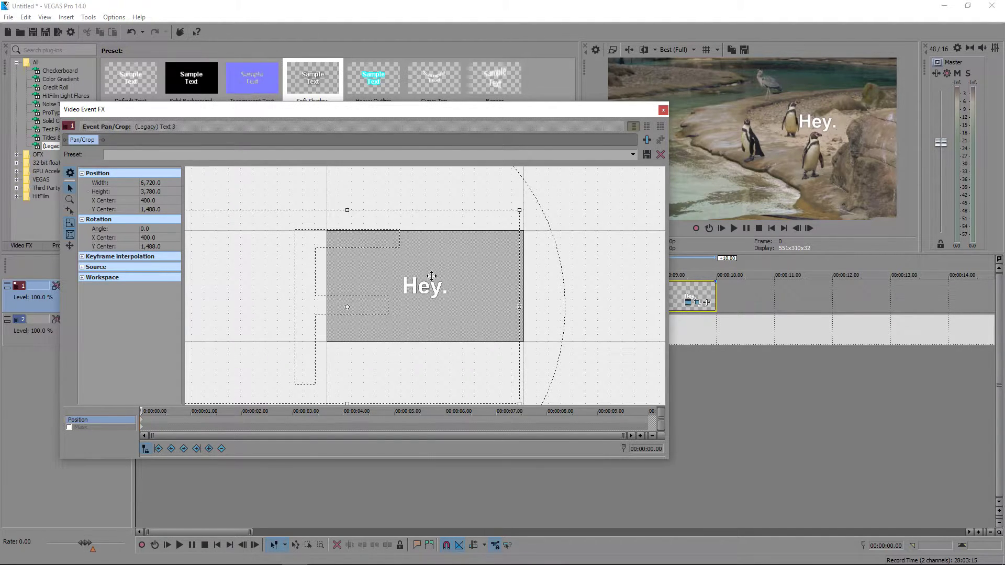
Step: Nudge the text at frame 5 and compare it against the first frame
{"action": "left_click", "coordinate": [150, 423]}
{"action": "left_click_drag", "start_coordinate": [500, 282], "coordinate": [500, 278]}
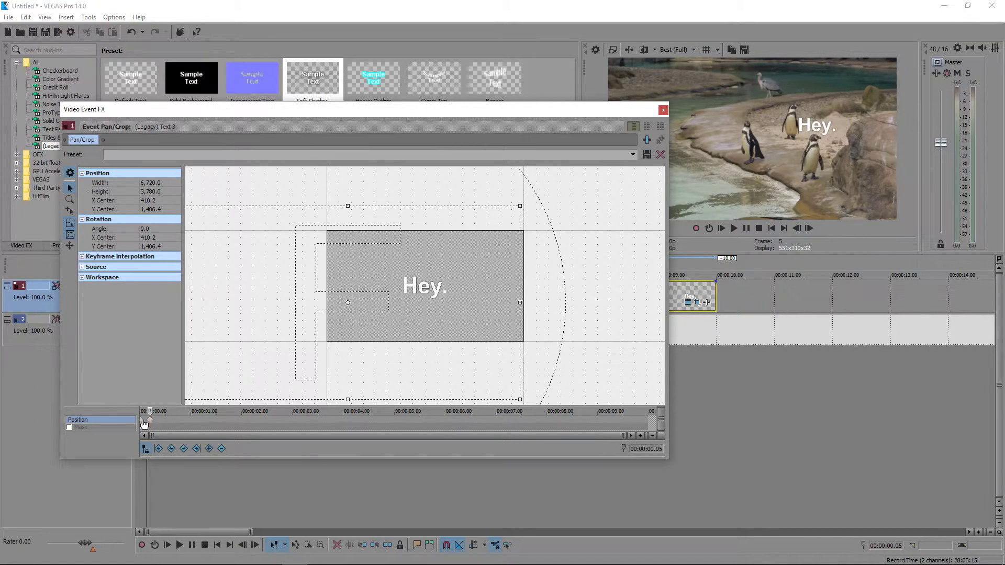
{"action": "left_click", "coordinate": [145, 423]}
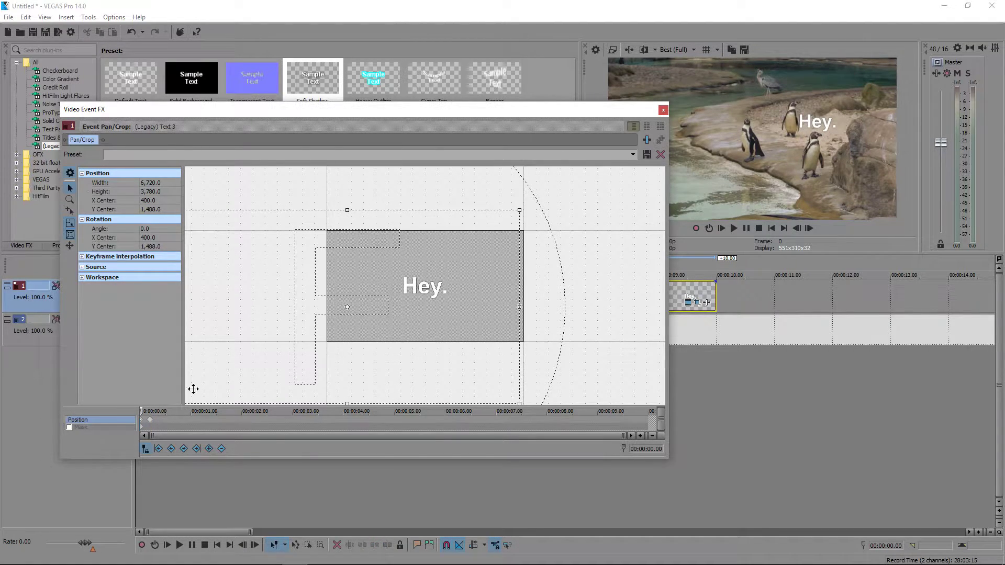
{"action": "left_click", "coordinate": [151, 423]}
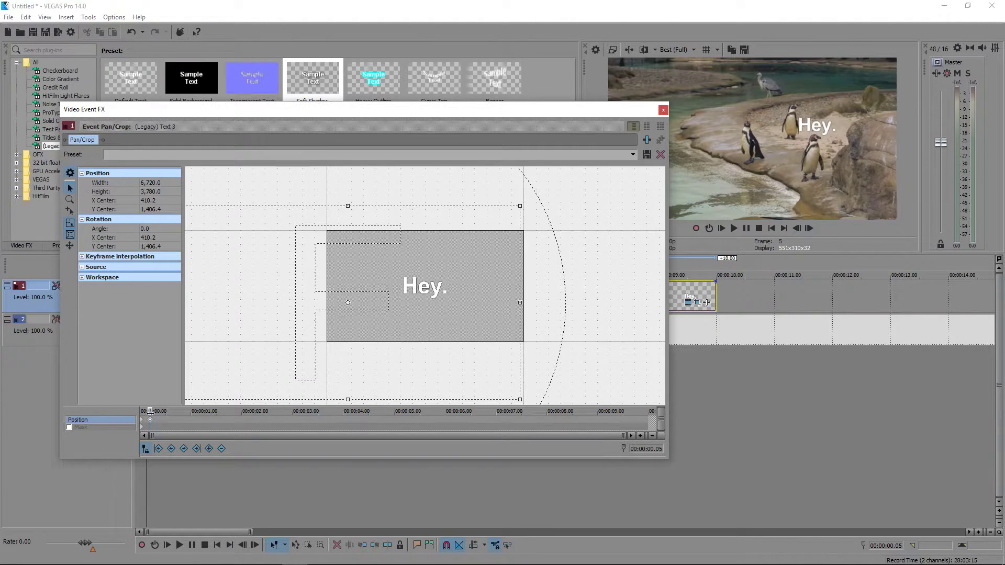
{"action": "left_click_drag", "start_coordinate": [150, 411], "coordinate": [141, 412]}
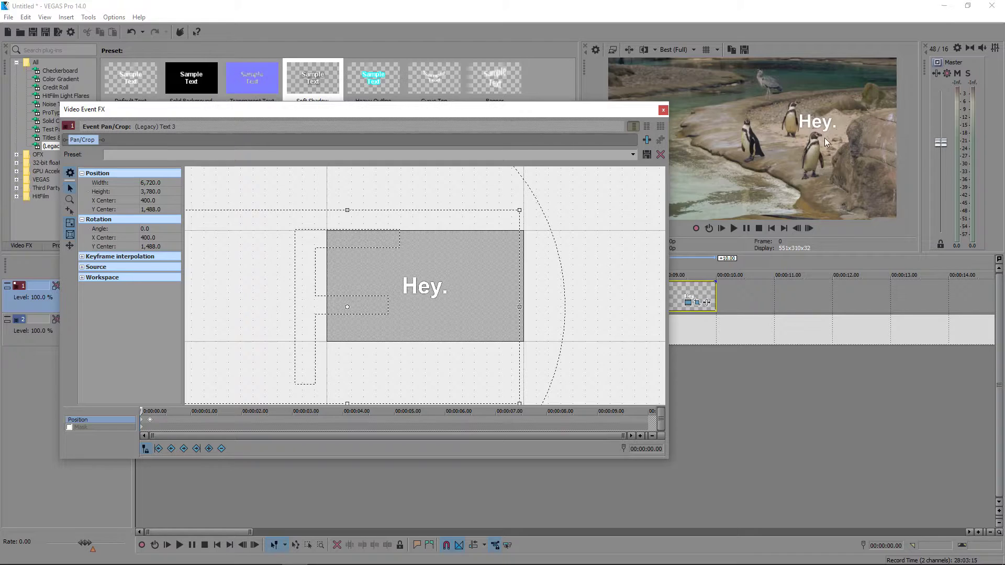
Step: Keyframe the text's position at frames 10 and 15 and near 1.06 seconds to follow the penguin
{"action": "left_click", "coordinate": [162, 421]}
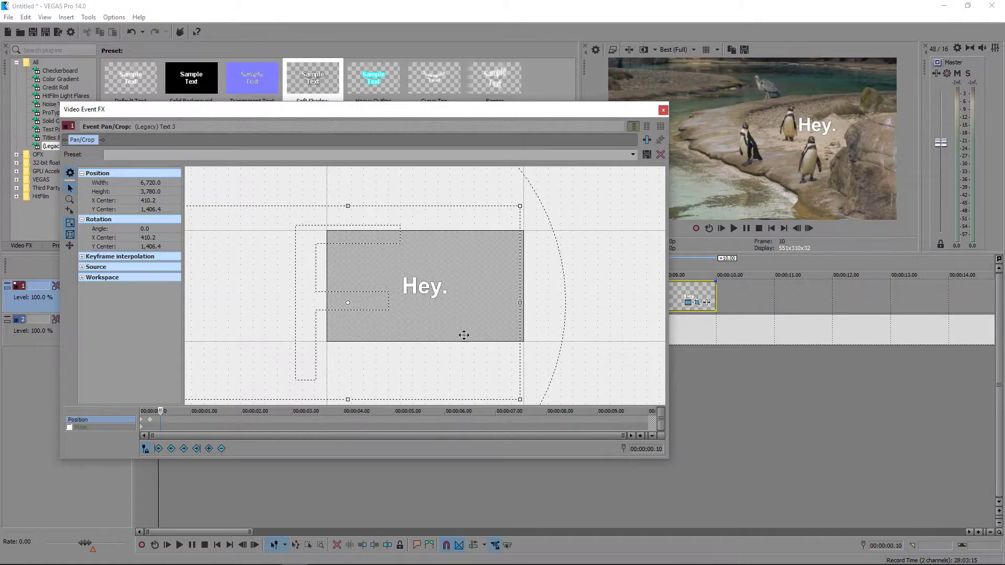
{"action": "left_click_drag", "start_coordinate": [476, 316], "coordinate": [483, 316]}
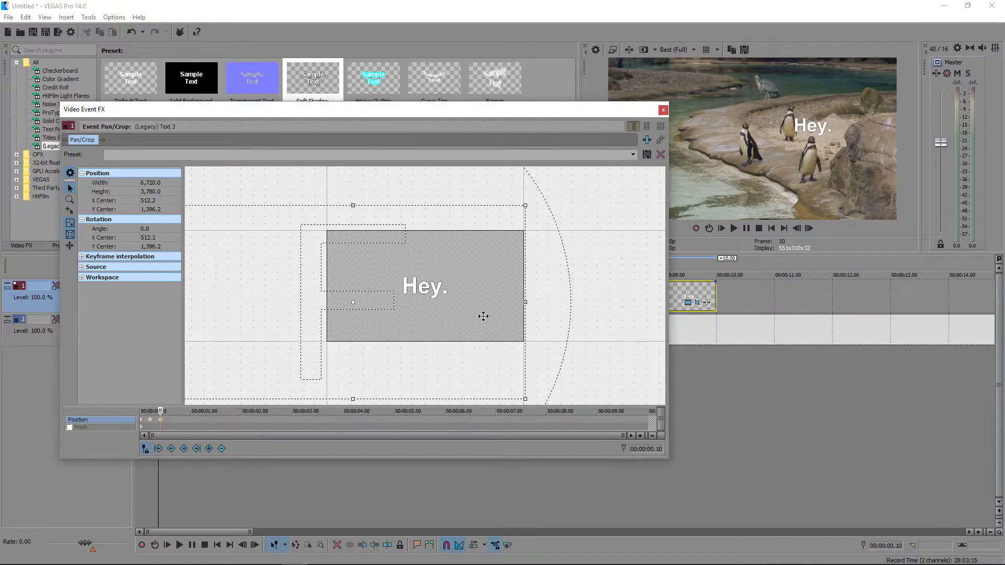
{"action": "left_click", "coordinate": [171, 420]}
{"action": "left_click_drag", "start_coordinate": [457, 301], "coordinate": [461, 301]}
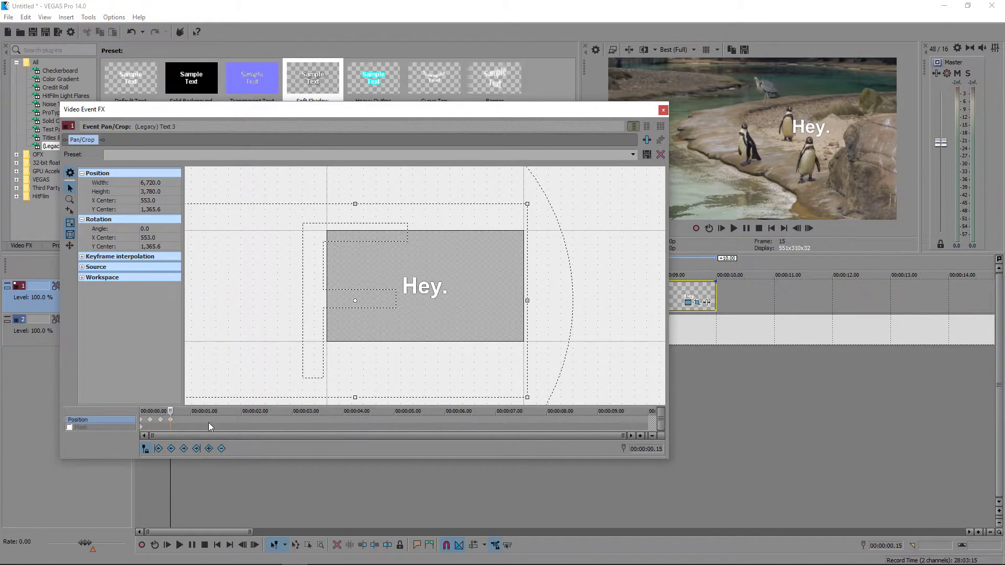
{"action": "left_click", "coordinate": [181, 420]}
{"action": "left_click_drag", "start_coordinate": [404, 325], "coordinate": [424, 323]}
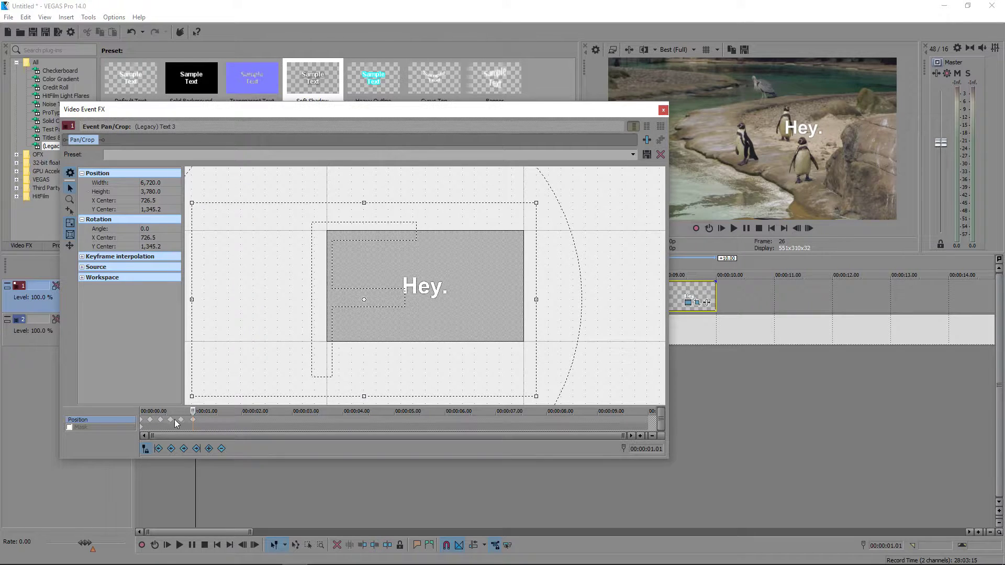
{"action": "left_click", "coordinate": [203, 420]}
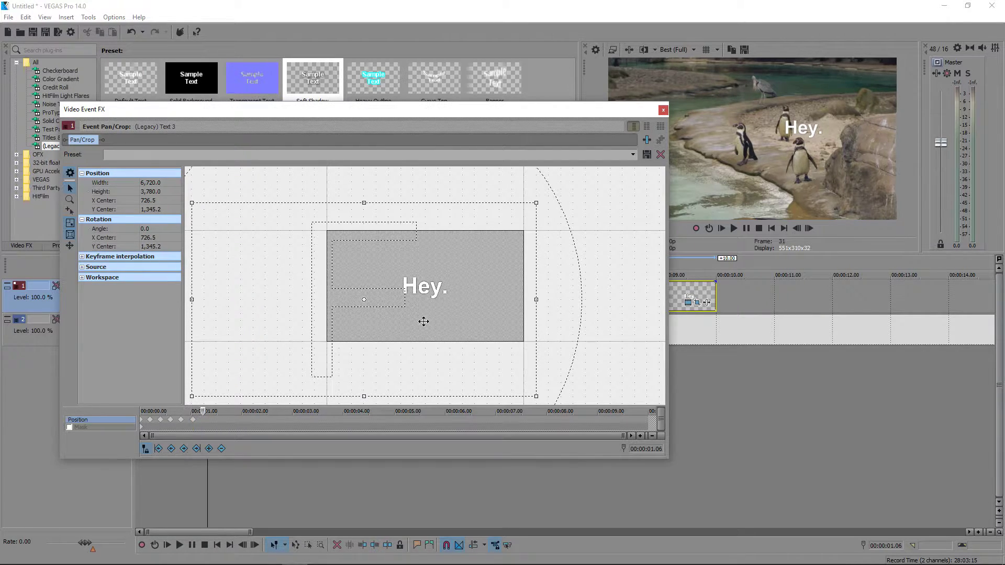
{"action": "left_click_drag", "start_coordinate": [422, 321], "coordinate": [417, 314]}
Step: Add position keyframes at 1.18 and 2.06 seconds, undoing an accidental move at 1.18
{"action": "left_click", "coordinate": [213, 419]}
{"action": "left_click", "coordinate": [227, 419]}
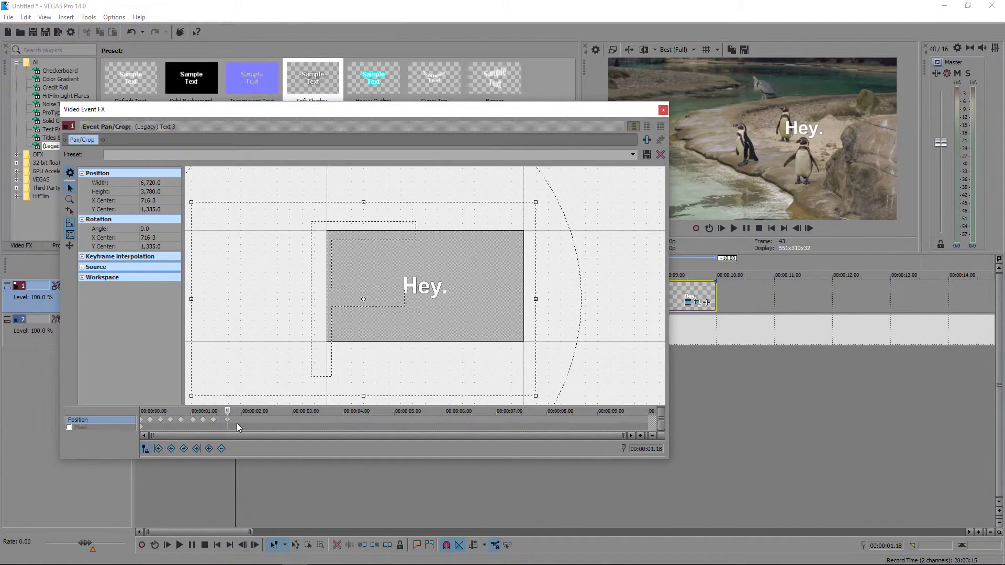
{"action": "left_click", "coordinate": [254, 419]}
{"action": "left_click_drag", "start_coordinate": [494, 314], "coordinate": [489, 314]}
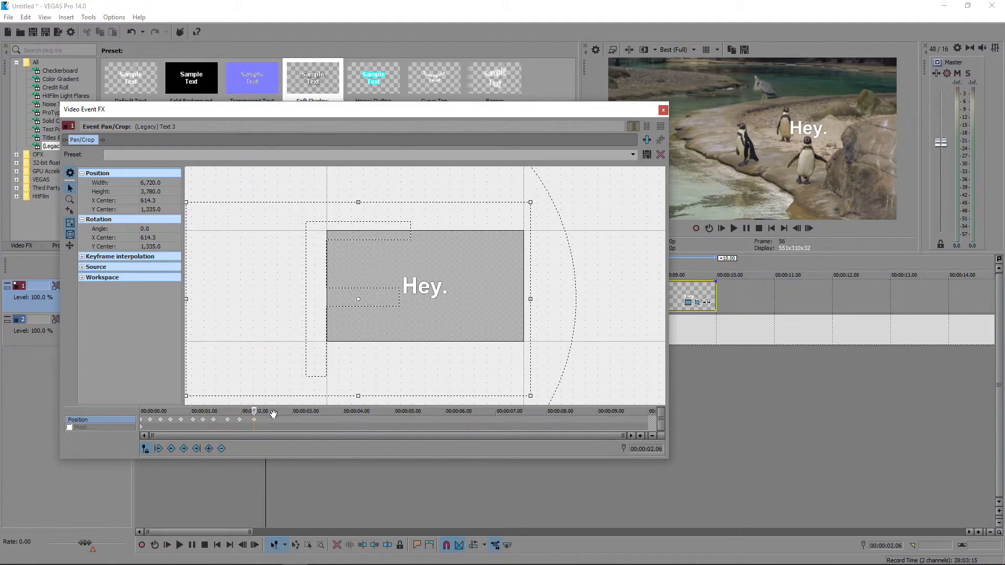
{"action": "left_click", "coordinate": [227, 420]}
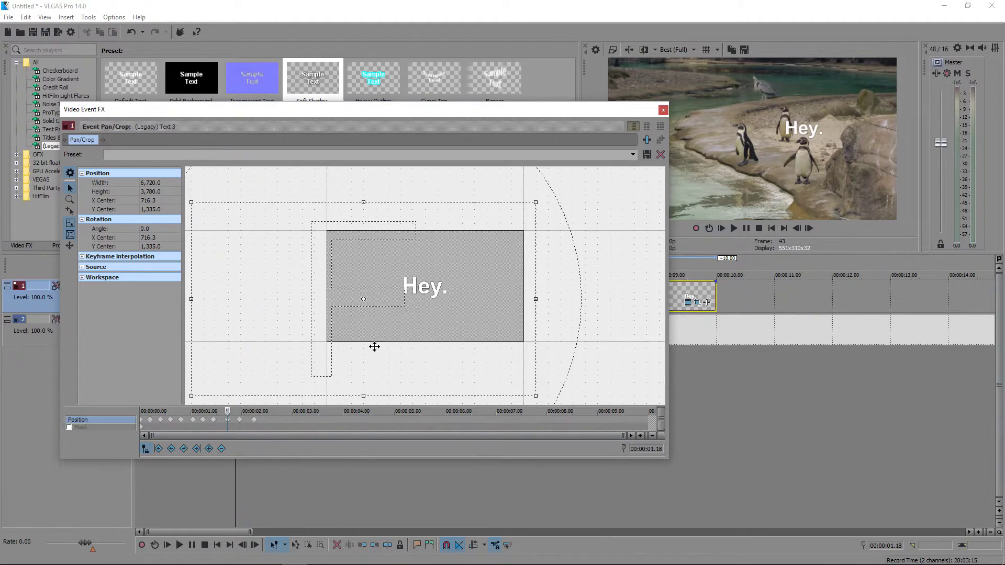
{"action": "left_click_drag", "start_coordinate": [431, 294], "coordinate": [402, 319]}
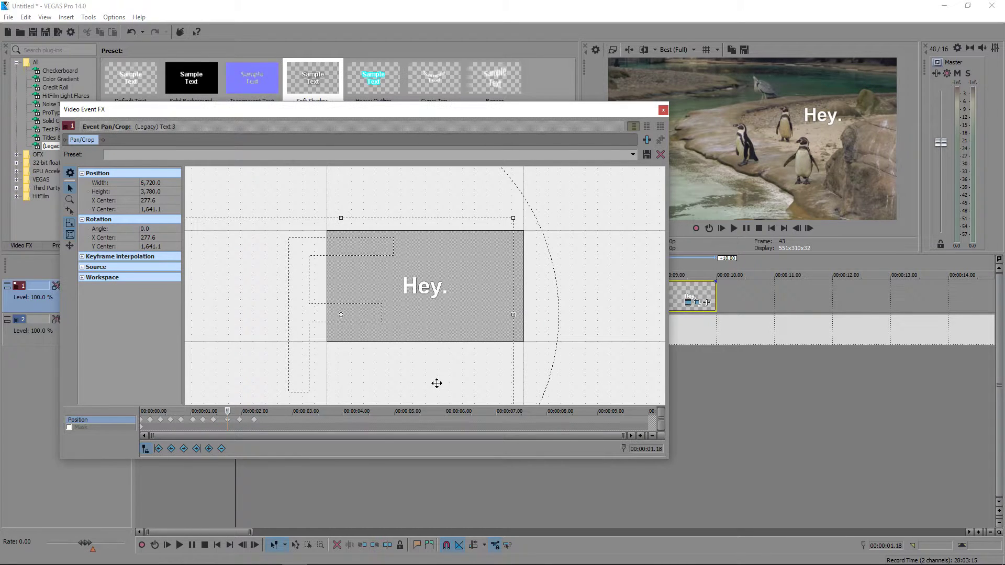
{"action": "key", "text": "ctrl+z"}
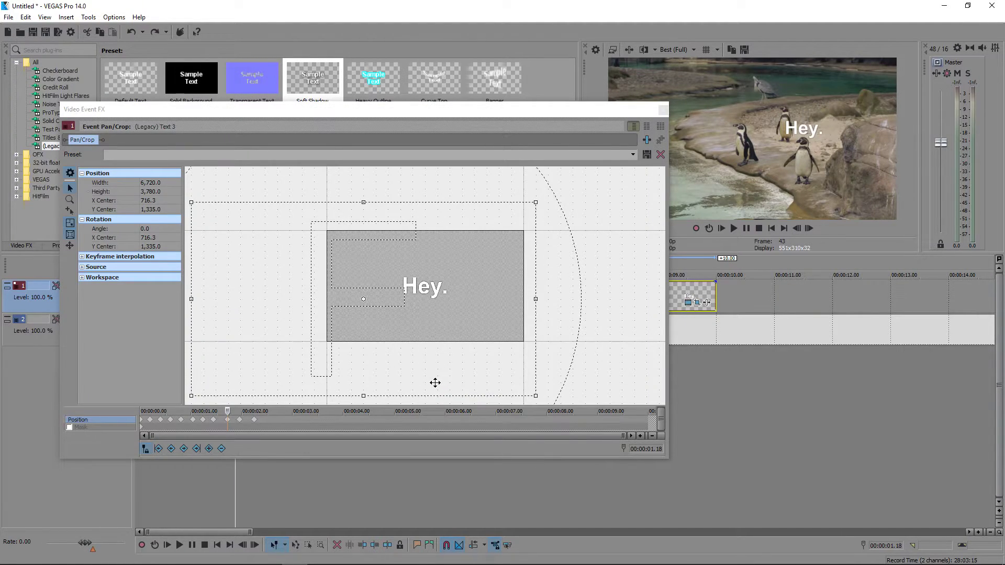
Step: Keyframe the text at 2.12 and 2.18 seconds, lowering it to track the penguin
{"action": "right_click", "coordinate": [228, 420]}
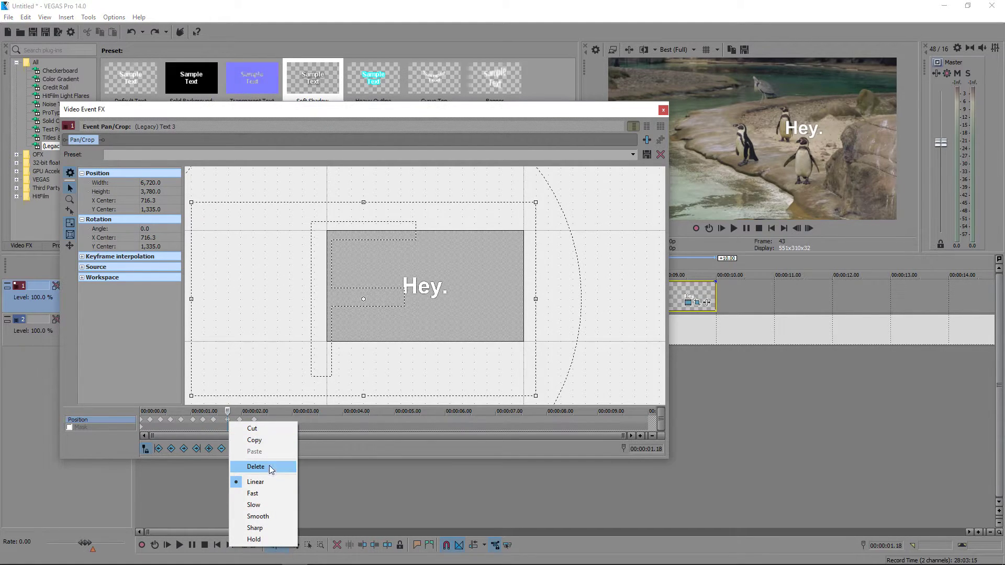
{"action": "left_click", "coordinate": [228, 424]}
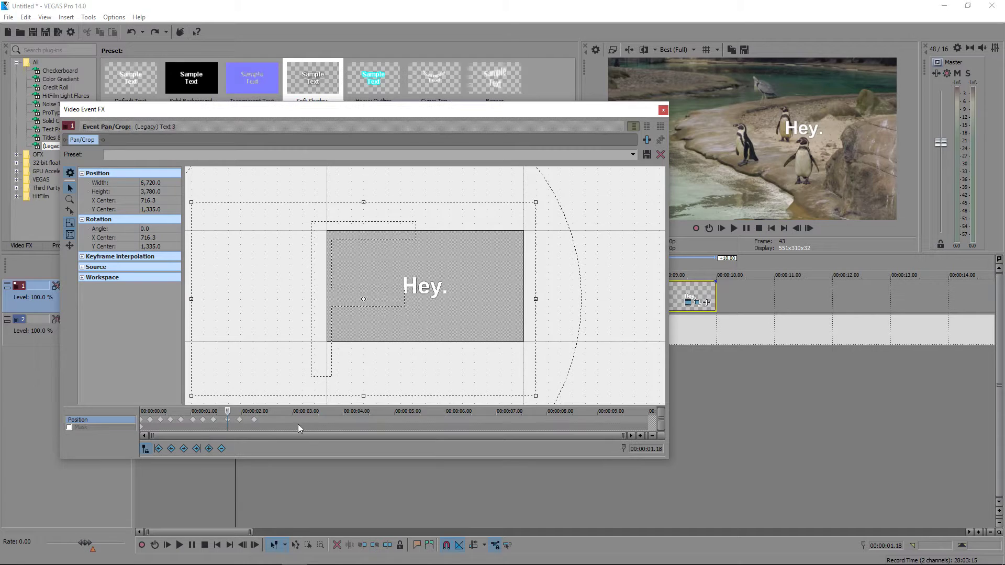
{"action": "left_click", "coordinate": [265, 420]}
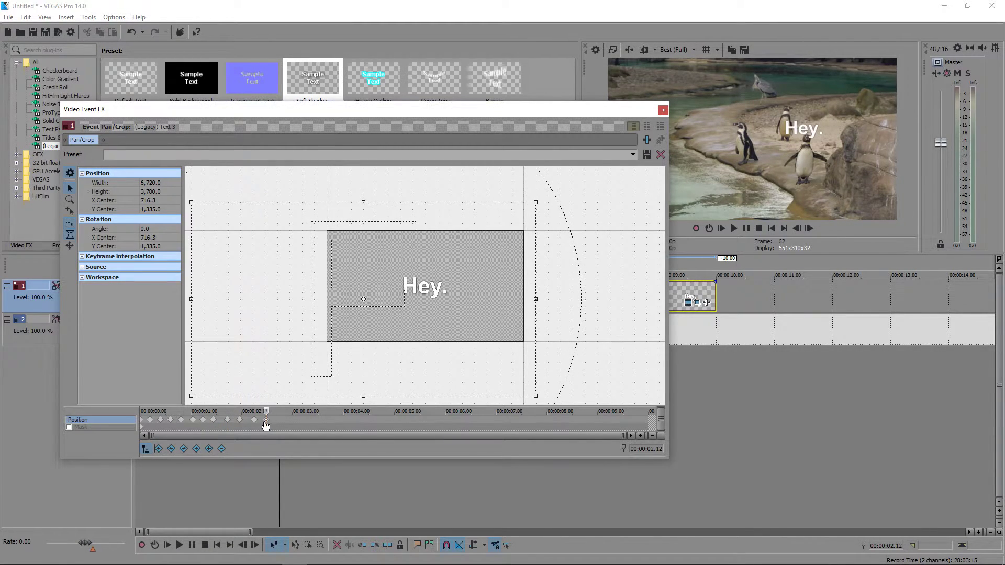
{"action": "left_click_drag", "start_coordinate": [459, 324], "coordinate": [453, 326]}
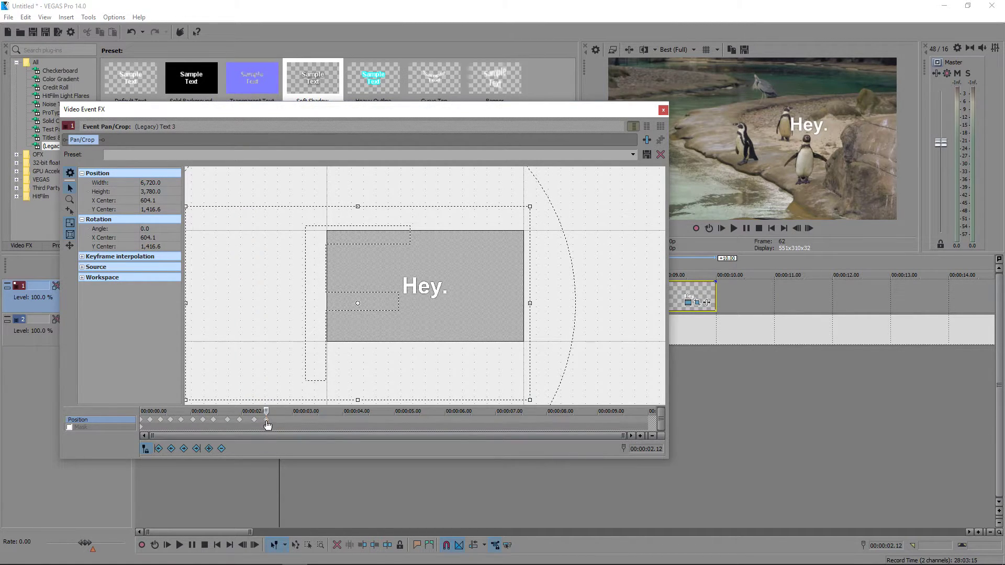
{"action": "mouse_move", "coordinate": [267, 426]}
{"action": "left_mouse_down"}
{"action": "mouse_move", "coordinate": [300, 424]}
{"action": "mouse_move", "coordinate": [268, 426]}
{"action": "left_mouse_up"}
{"action": "left_click", "coordinate": [278, 425]}
{"action": "mouse_move", "coordinate": [463, 337]}
{"action": "left_mouse_down"}
{"action": "mouse_move", "coordinate": [415, 347]}
{"action": "mouse_move", "coordinate": [474, 340]}
{"action": "left_mouse_up"}
Step: Add position keyframes from 3.01 to 4.11 seconds, moving the text with the penguin
{"action": "left_click", "coordinate": [296, 425]}
{"action": "left_click", "coordinate": [311, 424]}
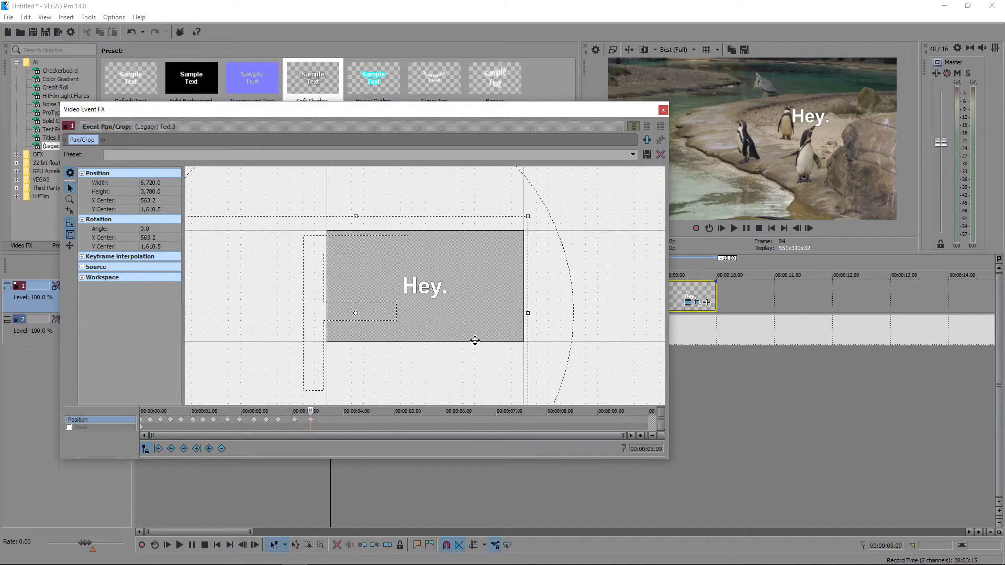
{"action": "left_click", "coordinate": [325, 422]}
{"action": "left_click_drag", "start_coordinate": [496, 312], "coordinate": [460, 311]}
{"action": "left_click", "coordinate": [338, 420]}
{"action": "left_click", "coordinate": [354, 420]}
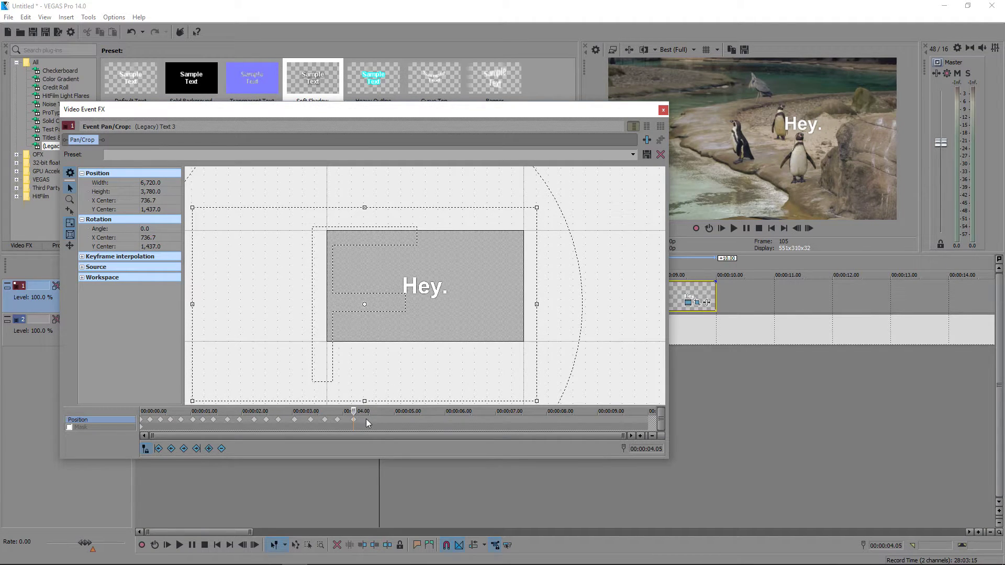
{"action": "left_click", "coordinate": [366, 419]}
{"action": "left_click_drag", "start_coordinate": [455, 332], "coordinate": [512, 337]}
Step: Continue position keyframes from 4.19 to 8.14 seconds, ending at centre 706.1, 1171.8
{"action": "left_click", "coordinate": [382, 419]}
{"action": "left_click", "coordinate": [411, 419]}
{"action": "left_click", "coordinate": [430, 419]}
{"action": "left_click", "coordinate": [451, 419]}
{"action": "left_click", "coordinate": [474, 419]}
{"action": "left_click", "coordinate": [500, 419]}
{"action": "left_click", "coordinate": [524, 419]}
{"action": "left_click", "coordinate": [540, 419]}
{"action": "left_click", "coordinate": [557, 419]}
{"action": "left_click", "coordinate": [575, 419]}
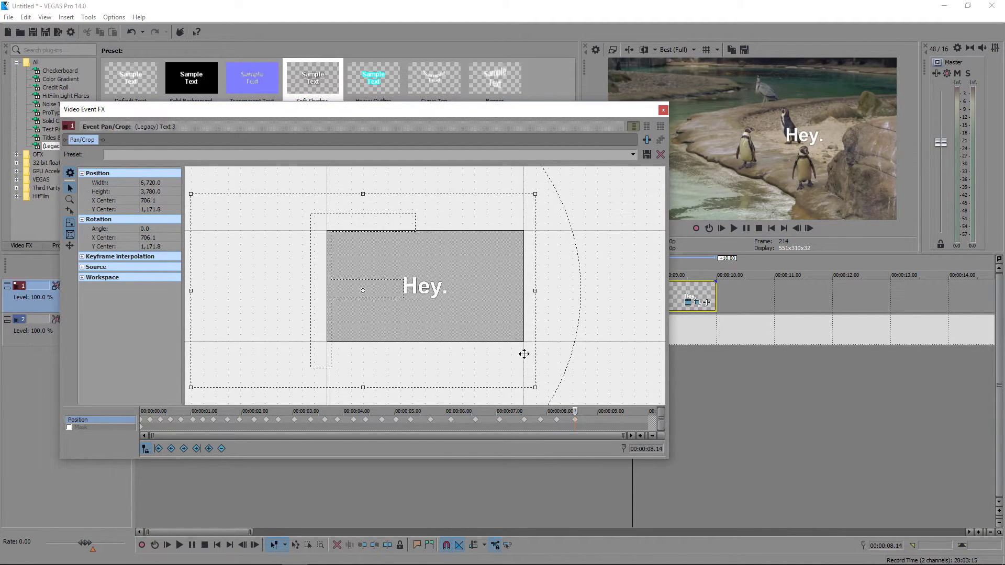
Step: Enlarge and reposition the text at 8.19 seconds, then keyframe it at 8.23
{"action": "left_click", "coordinate": [586, 421]}
{"action": "left_click_drag", "start_coordinate": [513, 334], "coordinate": [512, 331]}
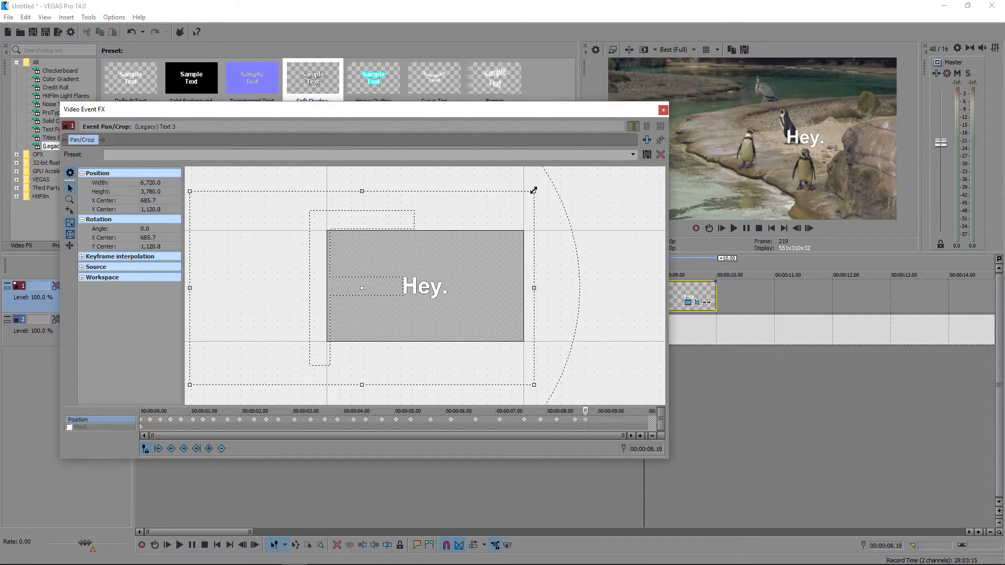
{"action": "left_click_drag", "start_coordinate": [534, 191], "coordinate": [525, 196]}
{"action": "left_click_drag", "start_coordinate": [498, 252], "coordinate": [503, 250]}
{"action": "left_click", "coordinate": [594, 422]}
{"action": "left_click_drag", "start_coordinate": [518, 297], "coordinate": [514, 300]}
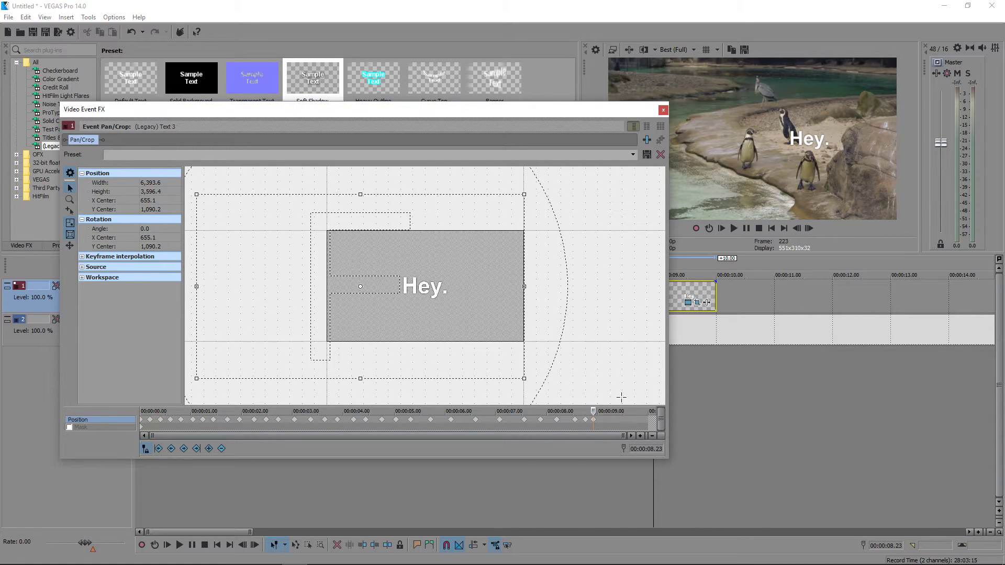
Step: Keyframe 9.02 through 9.15 seconds, enlarging the text at 9.11 as the penguin approaches
{"action": "left_click", "coordinate": [601, 420]}
{"action": "left_click_drag", "start_coordinate": [491, 294], "coordinate": [490, 292]}
{"action": "left_click", "coordinate": [610, 420]}
{"action": "left_click_drag", "start_coordinate": [498, 311], "coordinate": [499, 309]}
{"action": "left_click", "coordinate": [621, 422]}
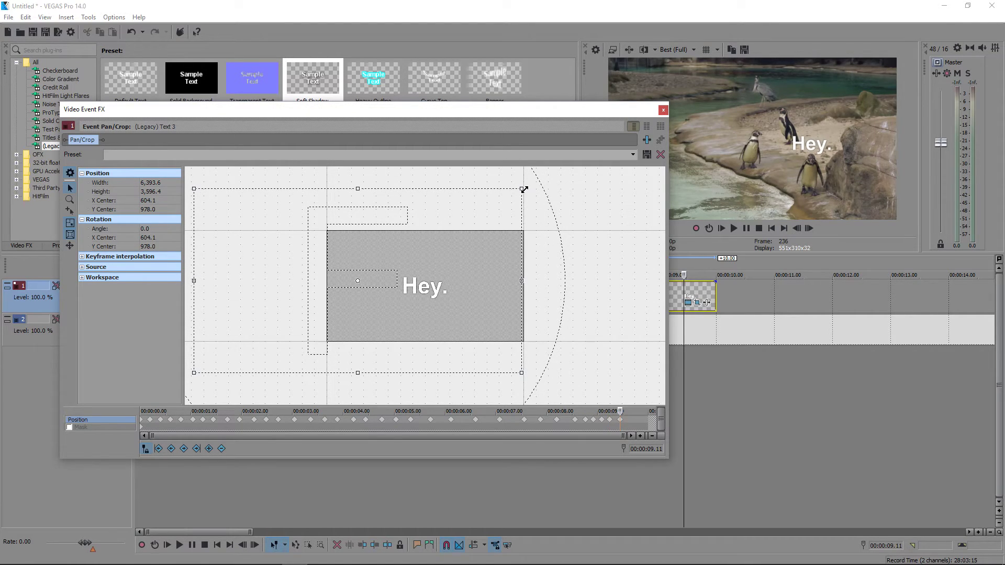
{"action": "left_click_drag", "start_coordinate": [525, 190], "coordinate": [520, 191]}
{"action": "left_click", "coordinate": [627, 421]}
{"action": "left_click_drag", "start_coordinate": [507, 314], "coordinate": [494, 325]}
Step: Keyframe 9.20 and 10.00 seconds, and set the 9.23 centre to 581.6, 996.4
{"action": "left_click", "coordinate": [639, 421]}
{"action": "left_click", "coordinate": [649, 425]}
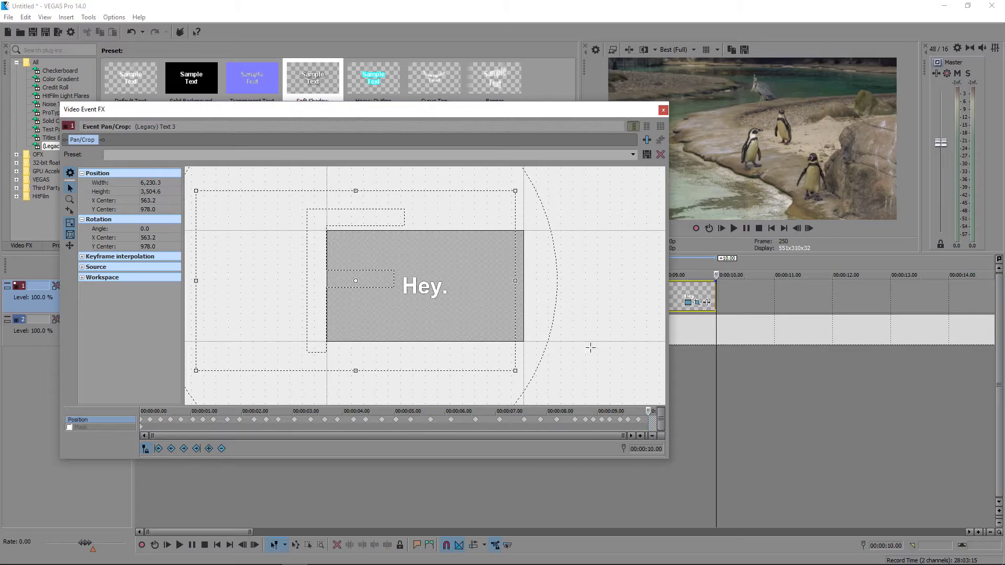
{"action": "left_click_drag", "start_coordinate": [488, 300], "coordinate": [489, 300]}
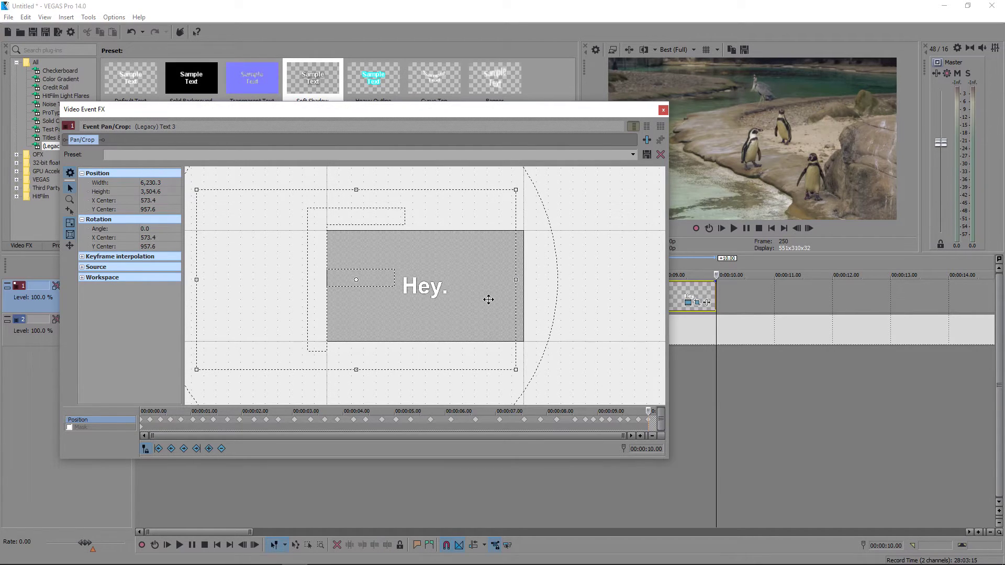
{"action": "left_click", "coordinate": [645, 425]}
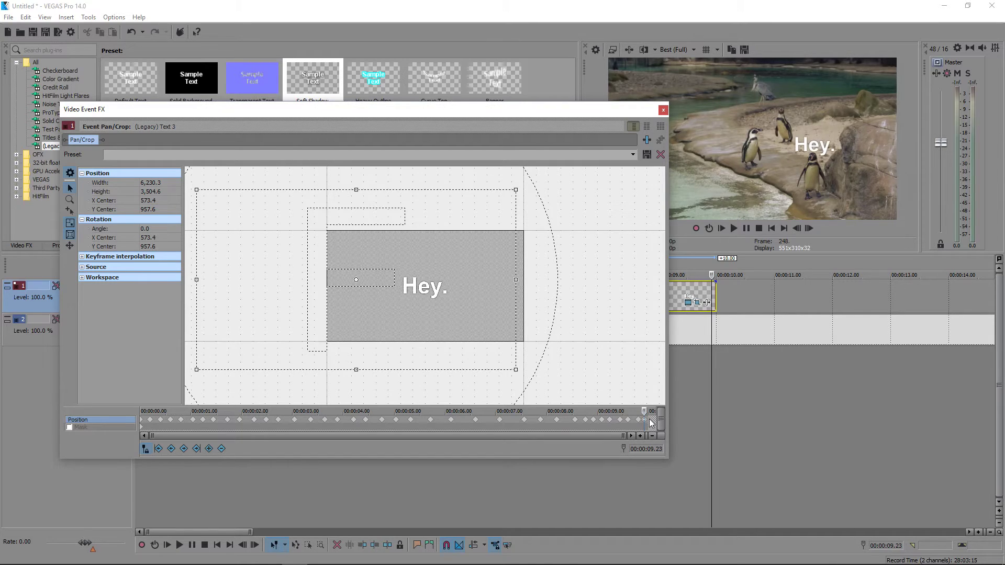
{"action": "left_click_drag", "start_coordinate": [501, 306], "coordinate": [503, 309]}
{"action": "left_click", "coordinate": [645, 422]}
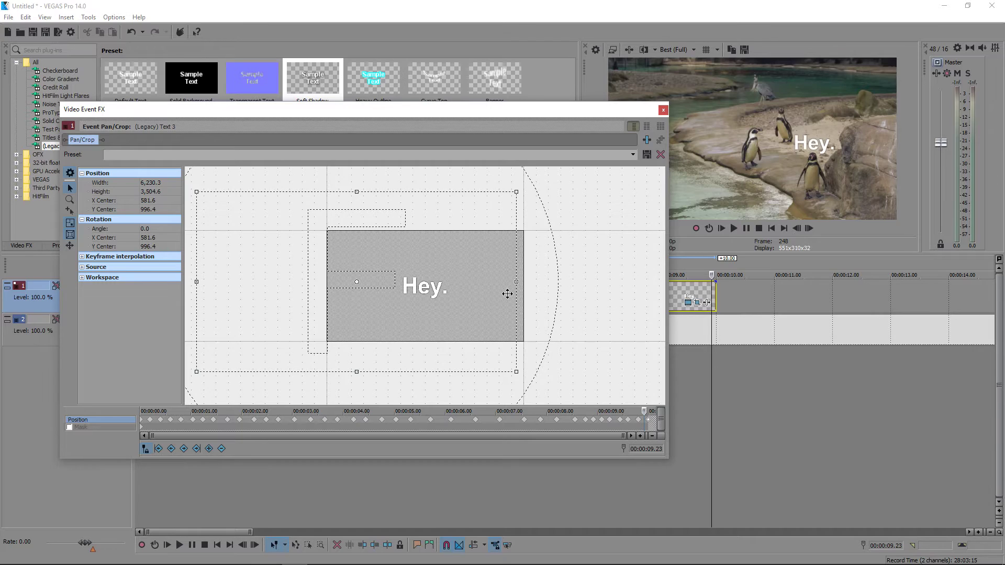
Step: Give the 'Hey.' event a 0.04-second linear fade-in and play the project from the start
{"action": "left_click", "coordinate": [664, 110]}
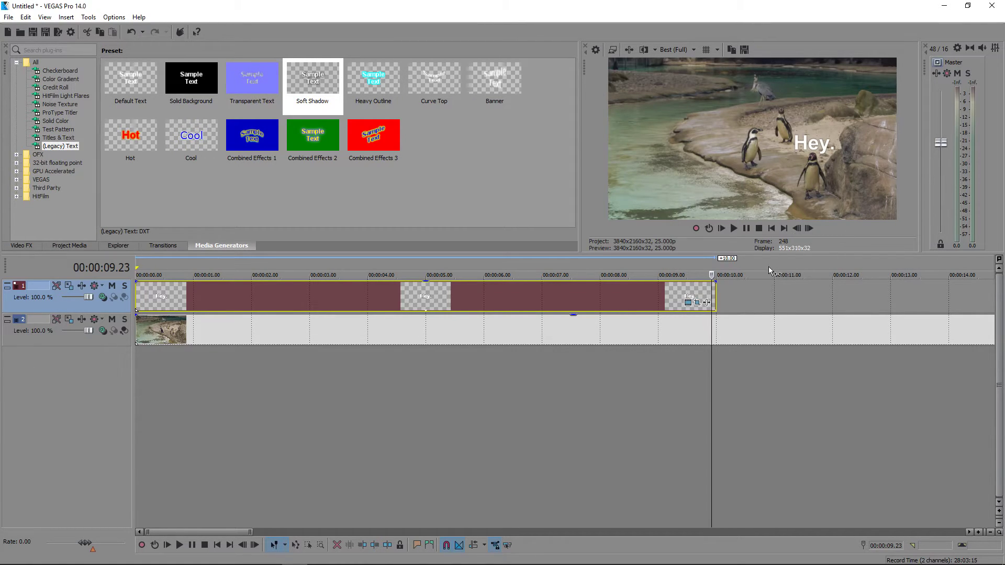
{"action": "left_click", "coordinate": [771, 228]}
{"action": "scroll", "coordinate": [702, 302], "scroll_direction": "down", "scroll_amount": 2}
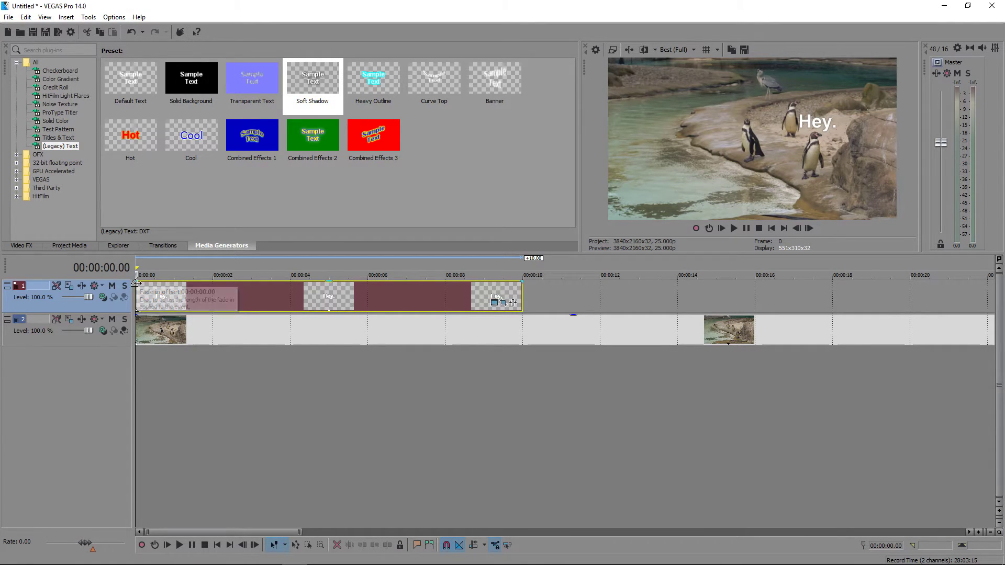
{"action": "left_click_drag", "start_coordinate": [136, 284], "coordinate": [139, 284]}
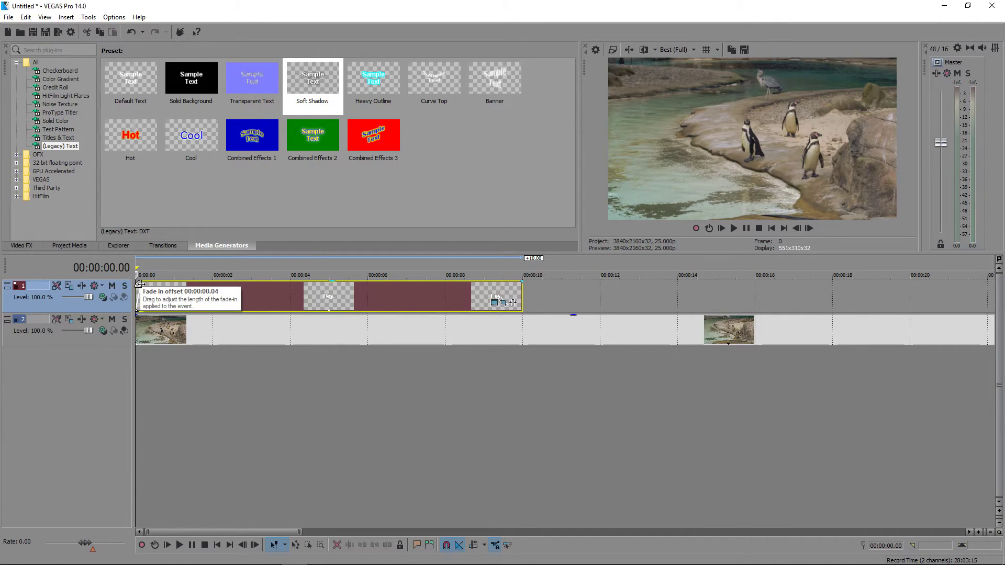
{"action": "right_click", "coordinate": [139, 286]}
{"action": "left_click", "coordinate": [161, 310]}
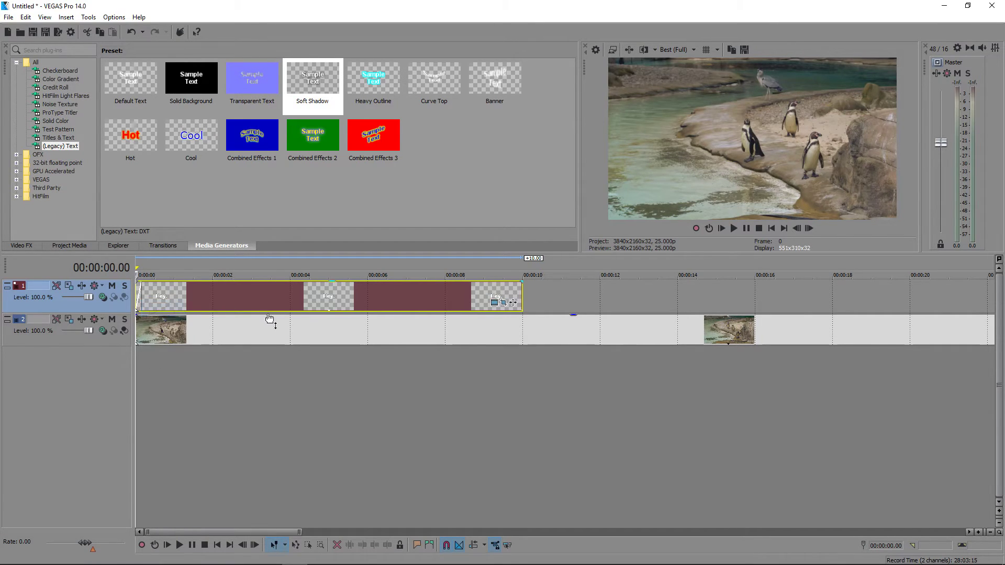
{"action": "left_click", "coordinate": [747, 229]}
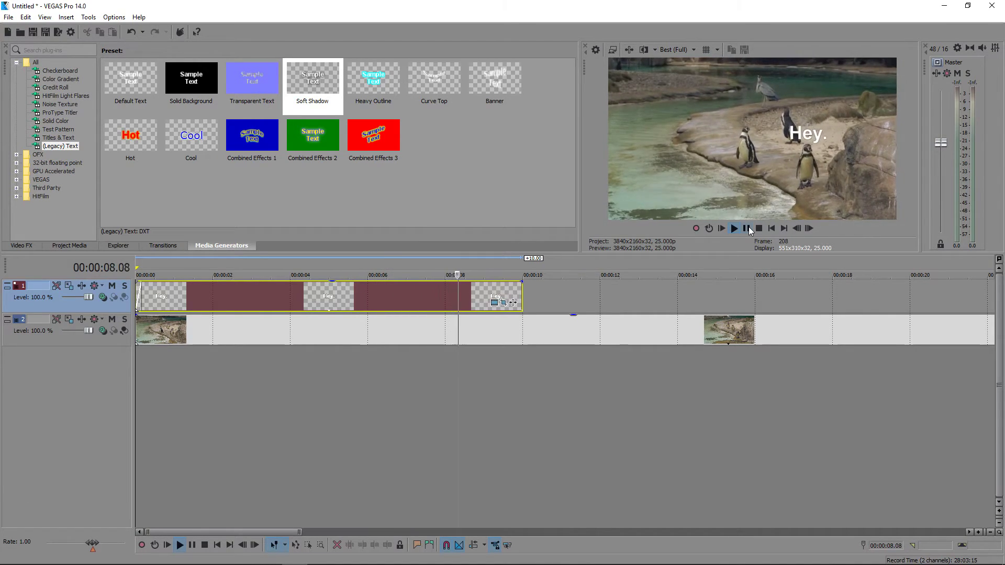
Step: Pause playback and give the 'Hey.' title clip a 0.04-second fade-out at its end
{"action": "left_click", "coordinate": [747, 229]}
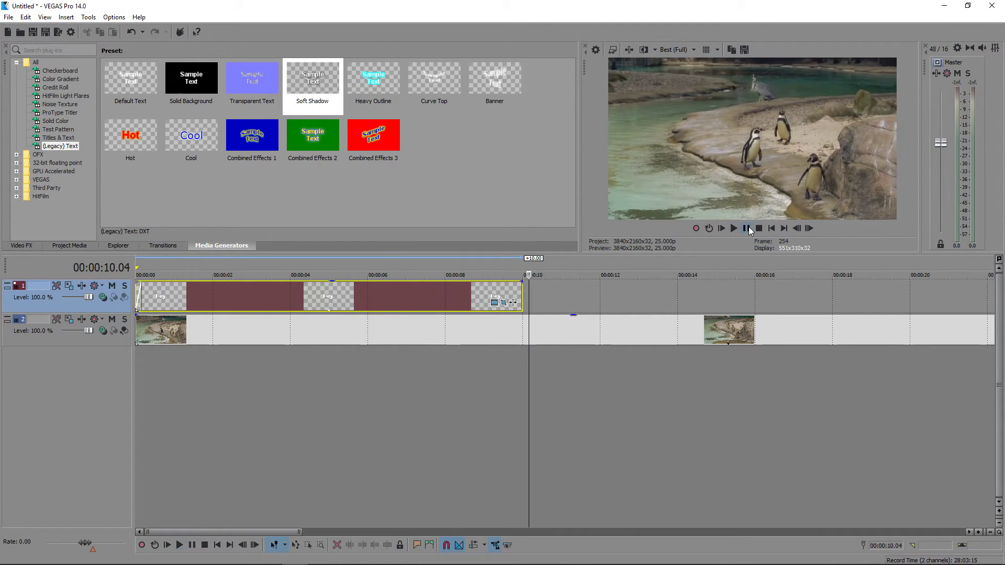
{"action": "left_click_drag", "start_coordinate": [524, 282], "coordinate": [519, 288]}
{"action": "right_click", "coordinate": [519, 288]}
{"action": "left_click", "coordinate": [516, 290]}
Step: Check the fade-out curve options without changes, then preview the title and return to the start
{"action": "right_click", "coordinate": [526, 285]}
{"action": "key", "text": "Escape"}
{"action": "right_click", "coordinate": [518, 286]}
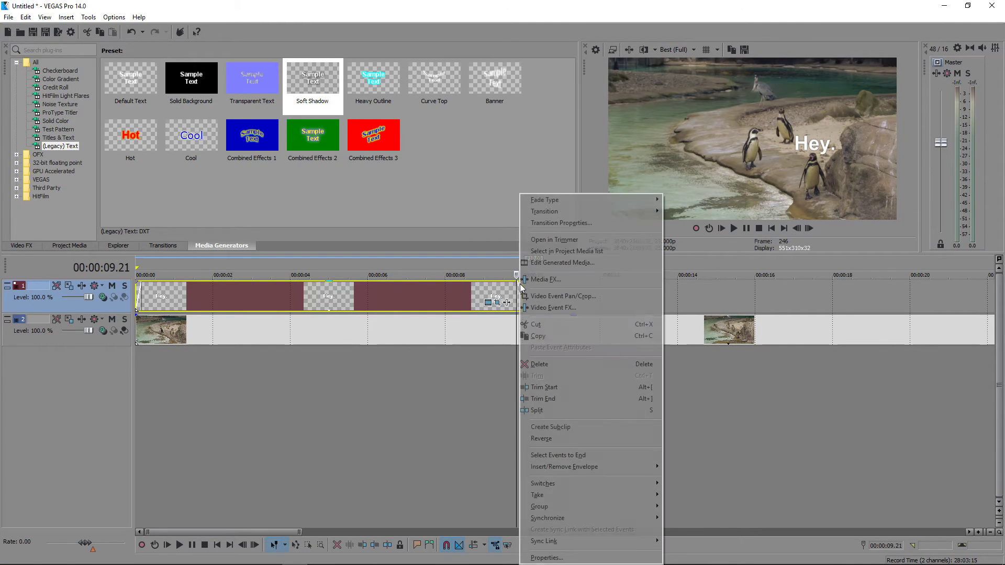
{"action": "key", "text": "Escape"}
{"action": "right_click", "coordinate": [519, 283]}
{"action": "key", "text": "Escape"}
{"action": "key", "text": "space"}
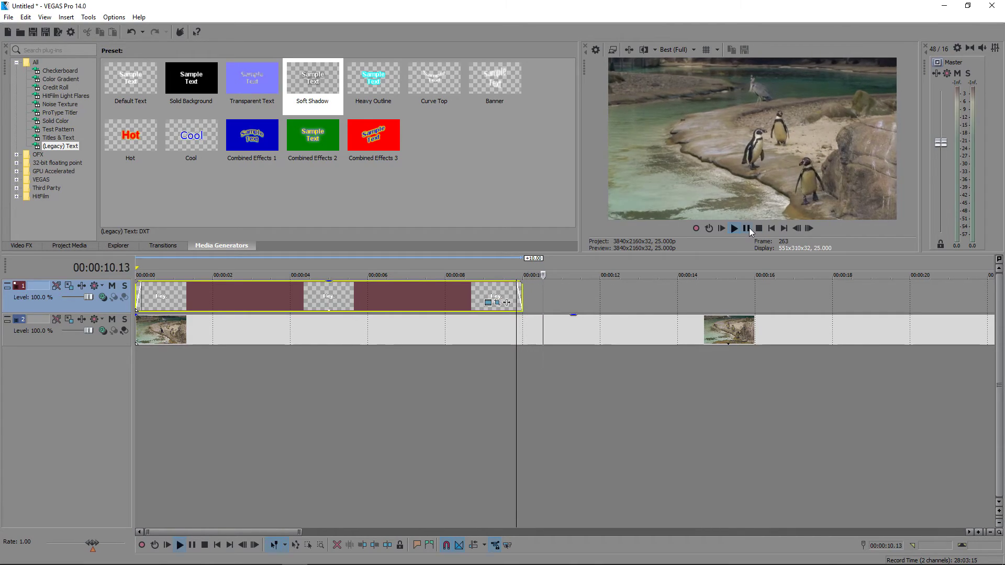
{"action": "key", "text": "ctrl+Home"}
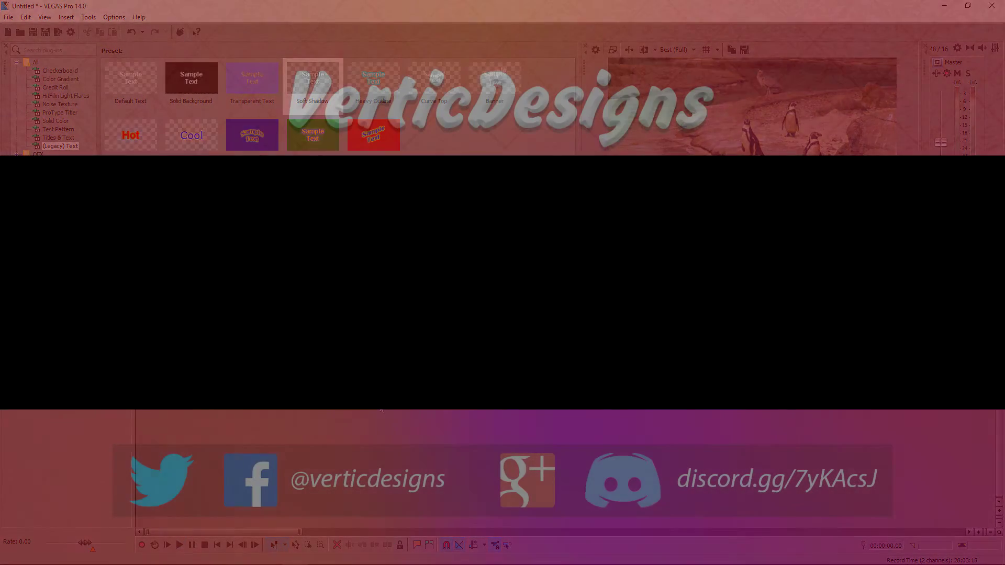